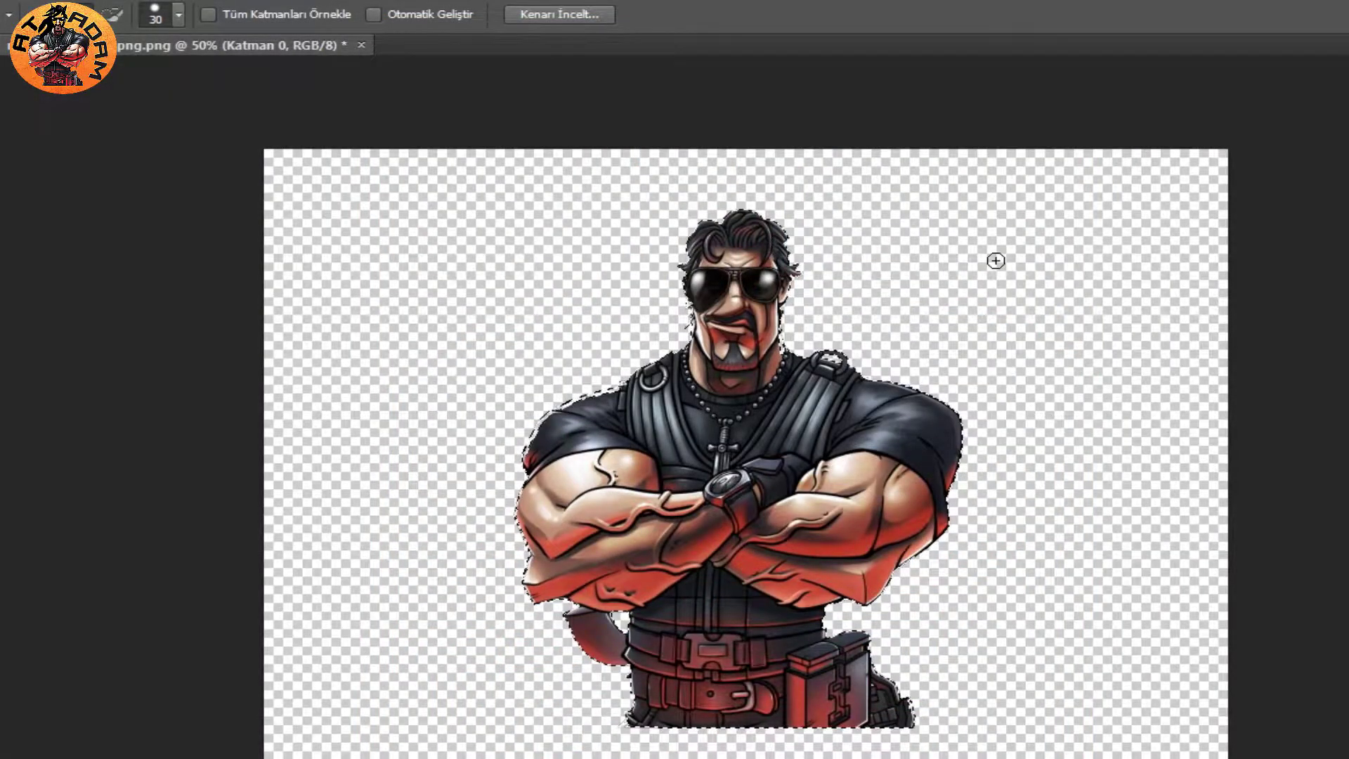
key("l")
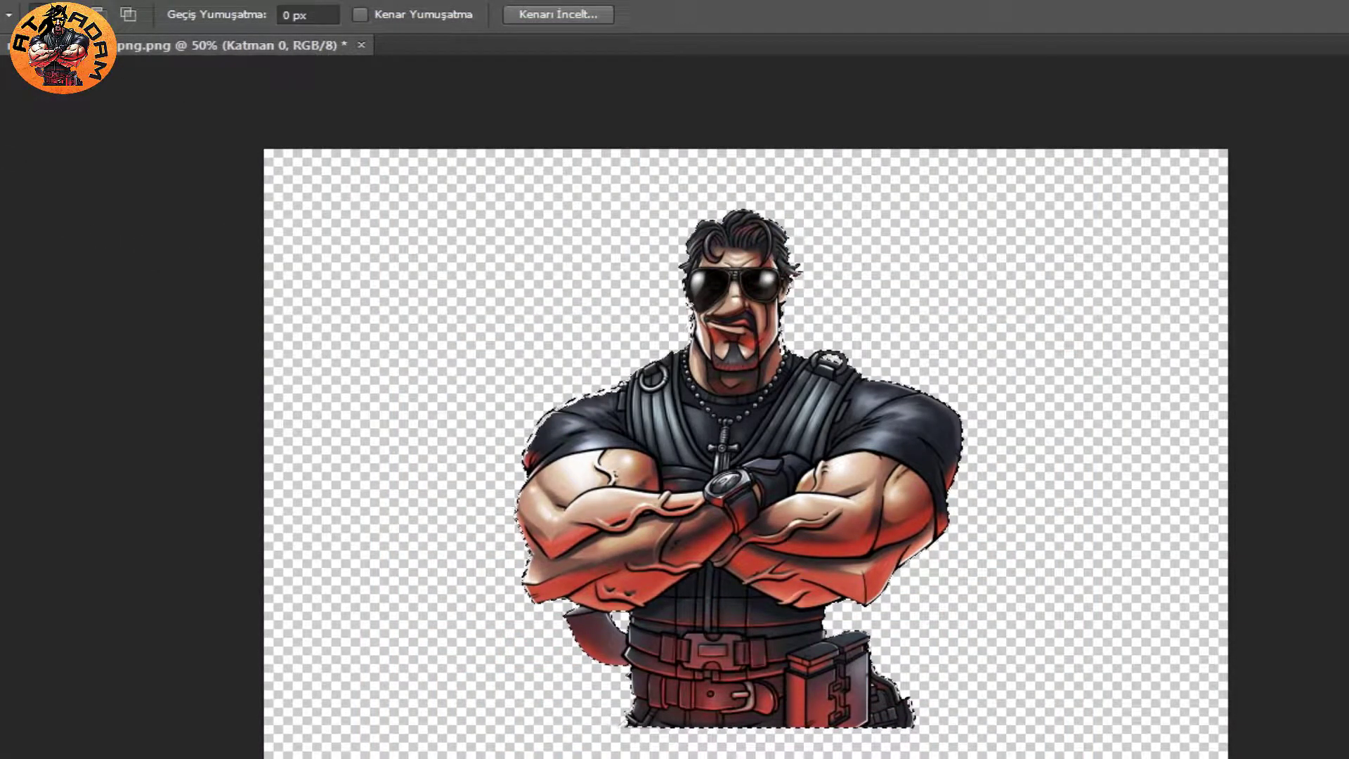
left_click_drag(574, 379, 452, 438)
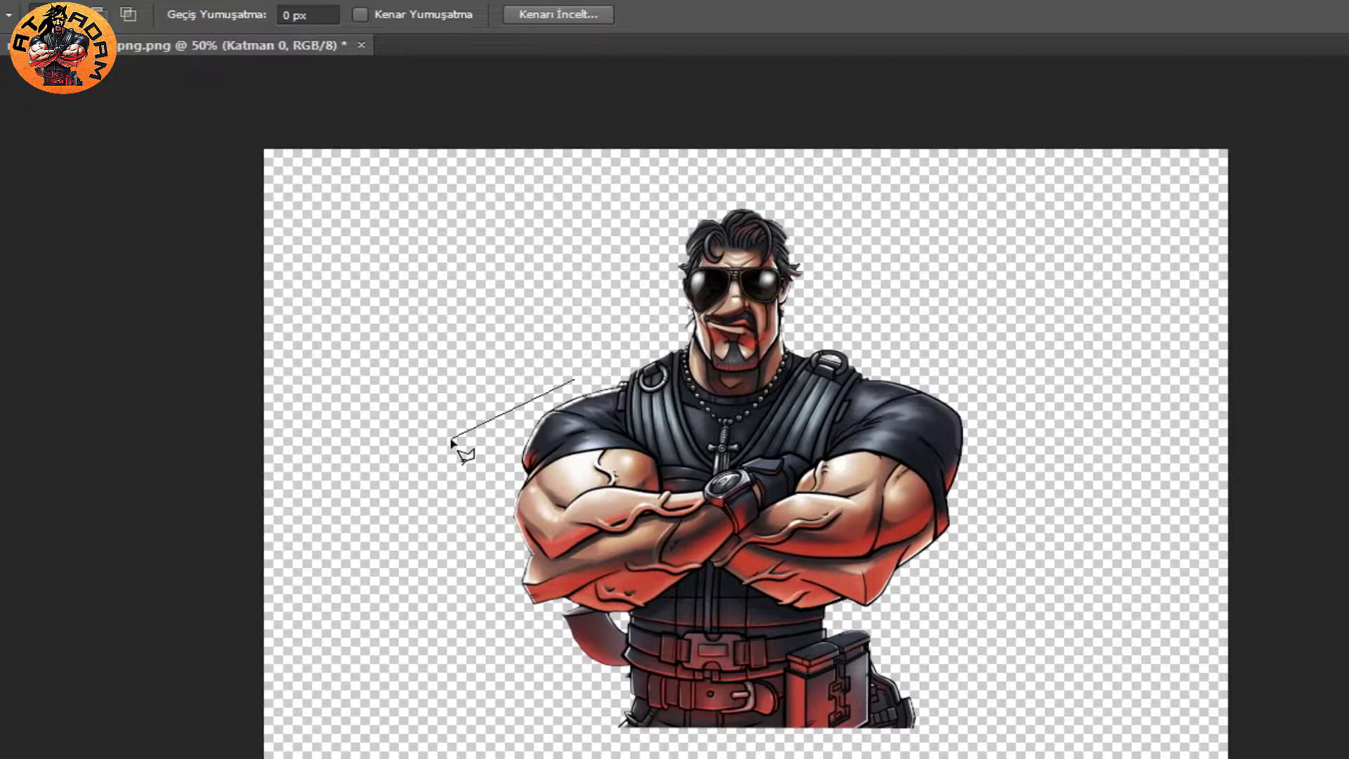
left_click(966, 336)
mouse_move(622, 385)
left_mouse_down()
mouse_move(641, 475)
mouse_move(676, 494)
mouse_move(741, 483)
mouse_move(743, 472)
mouse_move(566, 483)
left_mouse_up()
double_click(516, 442)
left_click(352, 359)
left_click(361, 359)
key("Escape")
left_click(337, 442)
key("Escape")
Step: Select the figure's arm on the image's right side with the Polygonal Lasso and nudge the cut piece slightly
left_click(419, 533)
mouse_move(490, 593)
left_mouse_down()
mouse_move(993, 566)
mouse_move(976, 538)
left_mouse_up()
mouse_move(1017, 378)
left_mouse_down()
mouse_move(891, 383)
mouse_move(826, 437)
mouse_move(727, 565)
mouse_move(794, 598)
mouse_move(874, 600)
mouse_move(948, 525)
mouse_move(1002, 421)
mouse_move(983, 381)
left_mouse_up()
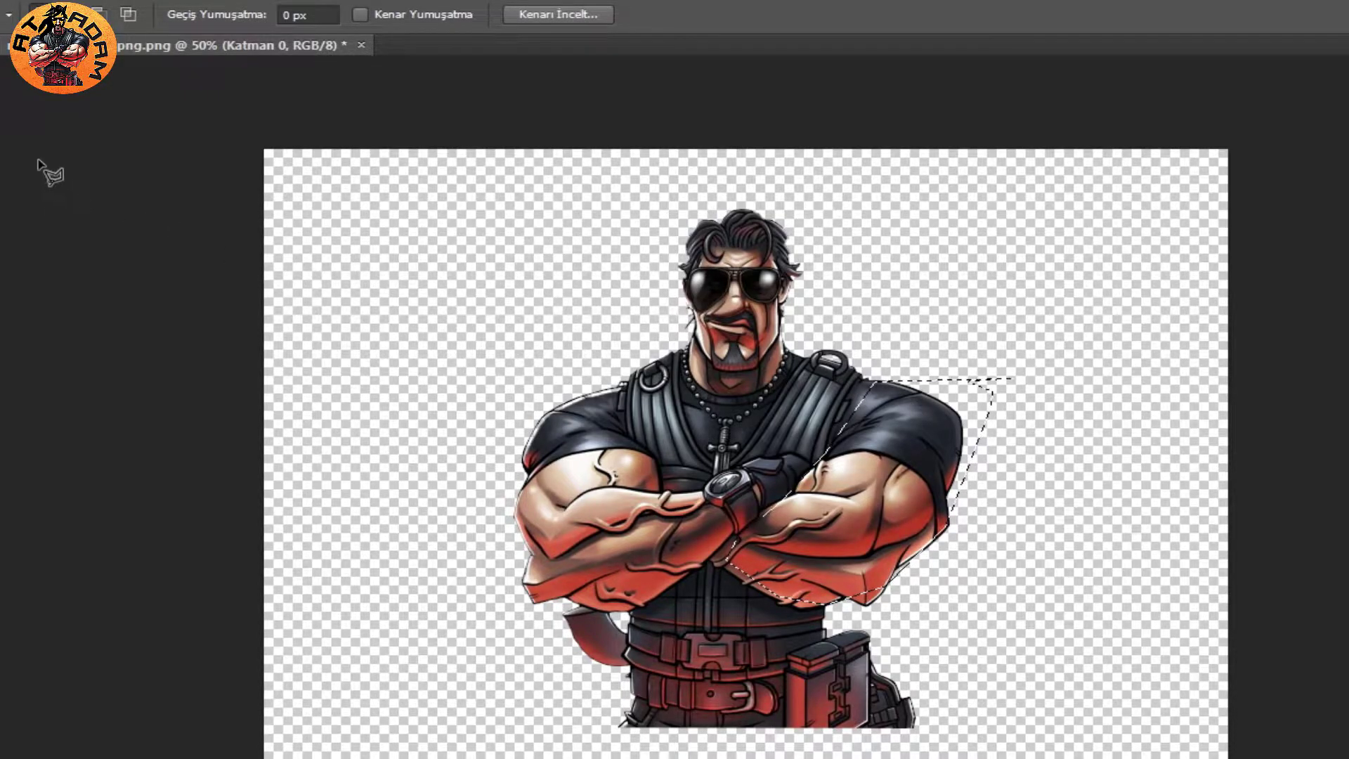
key("v")
mouse_move(892, 469)
left_mouse_down()
mouse_move(906, 429)
mouse_move(889, 472)
left_mouse_up()
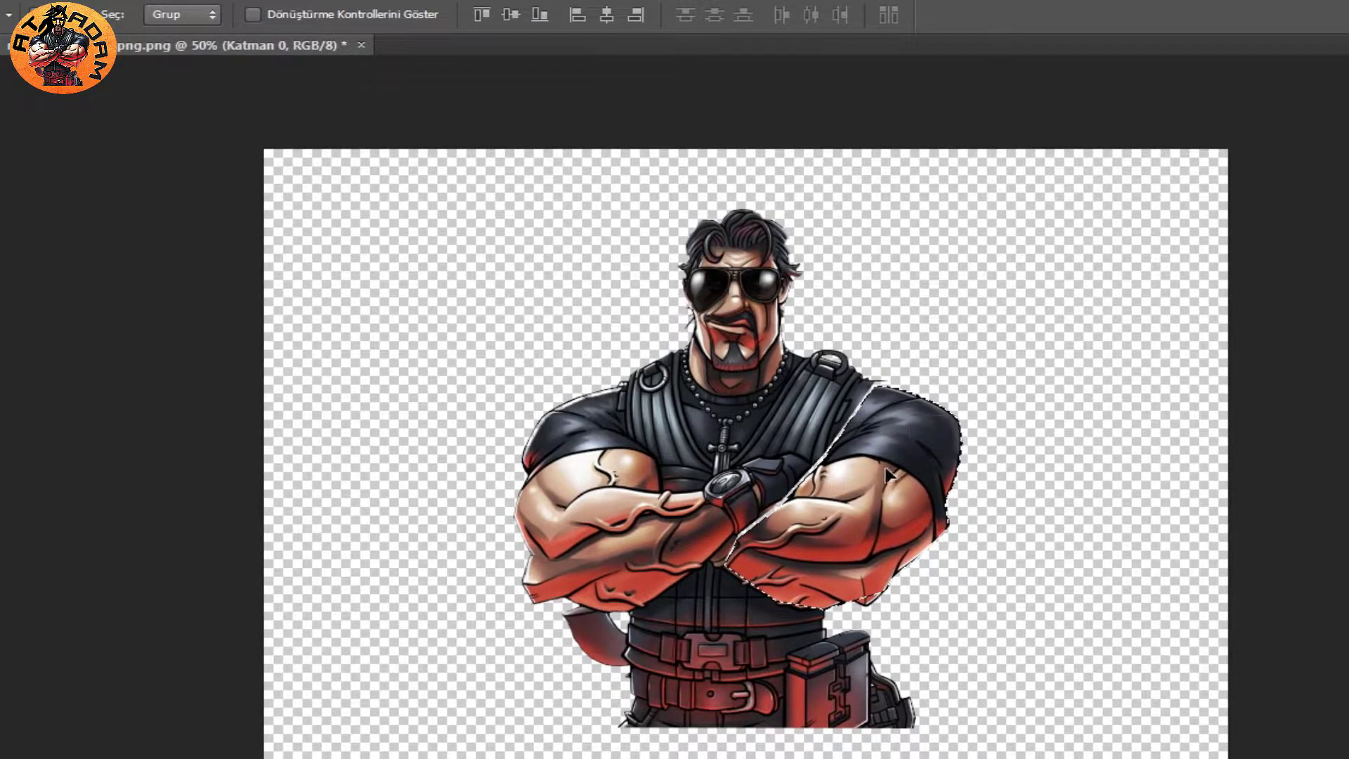
Step: Rotate the selected arm to about -76.91° with Free Transform, apply it, and move the arm slightly away from the body
key("w")
right_click(919, 484)
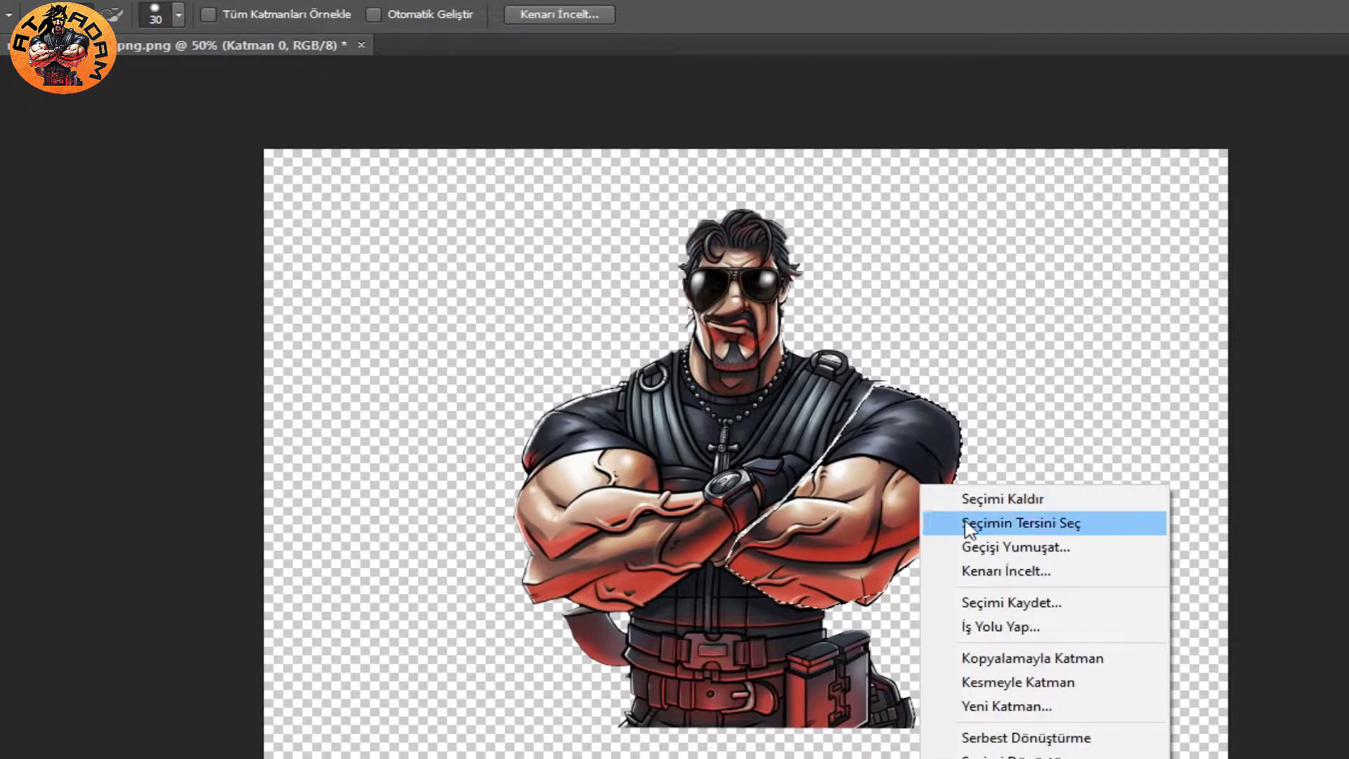
left_click(1015, 737)
left_click_drag(974, 624, 973, 432)
left_click_drag(696, 592, 700, 599)
left_click_drag(903, 526, 936, 543)
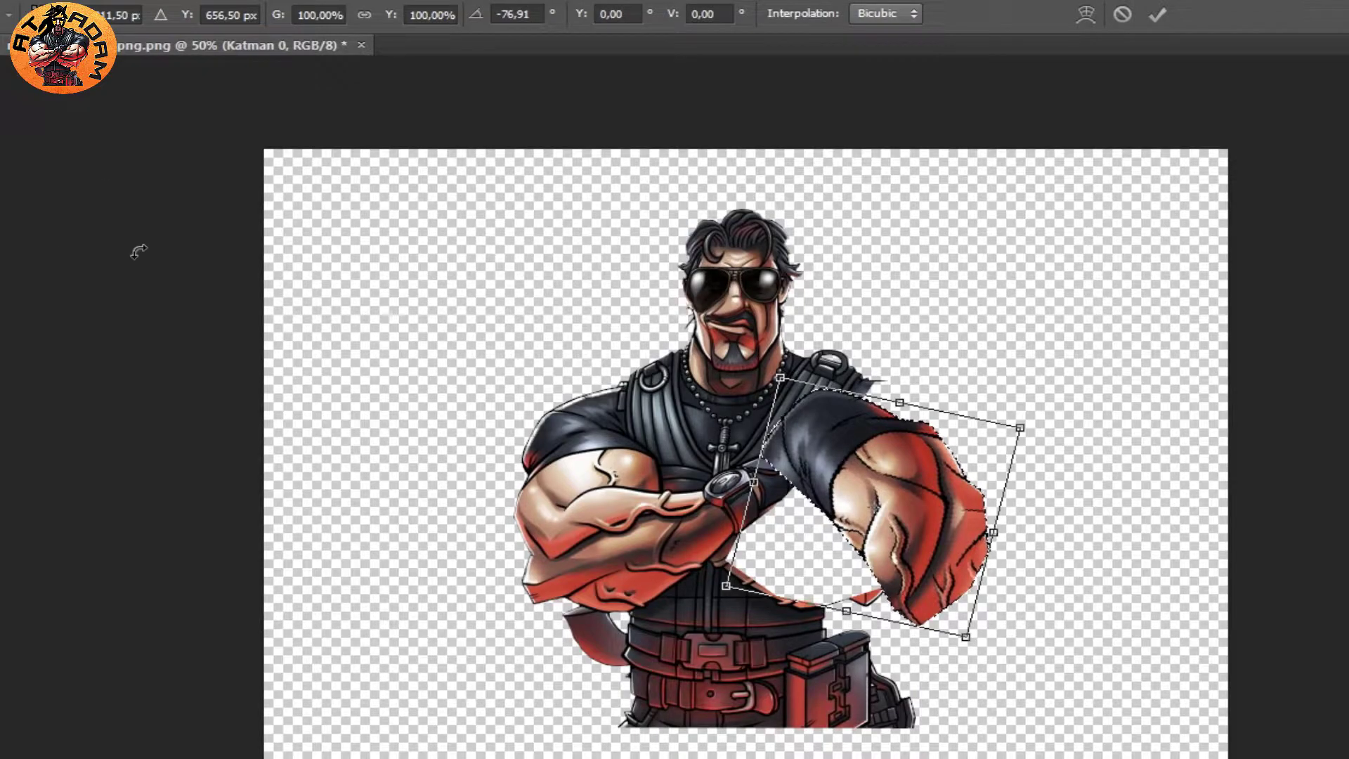
key("v")
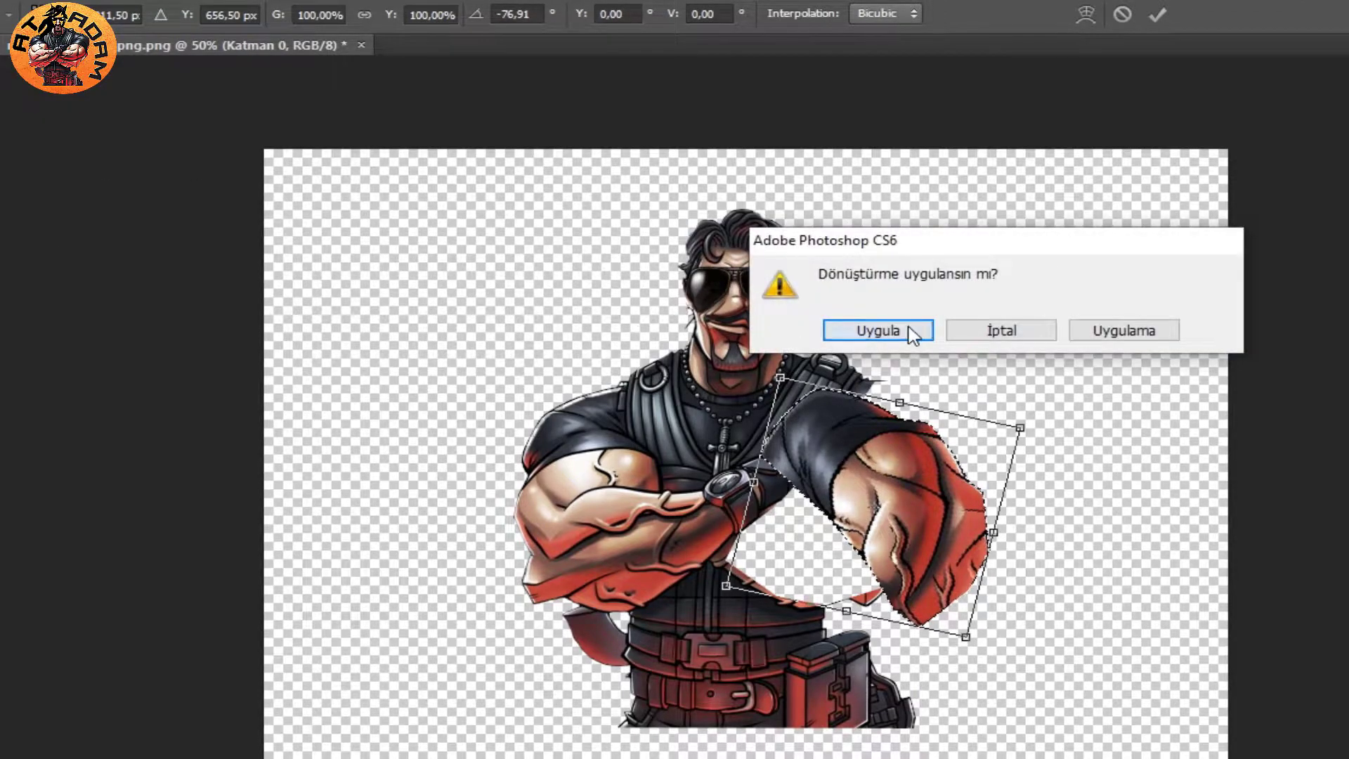
left_click(913, 331)
left_click_drag(880, 516, 955, 500)
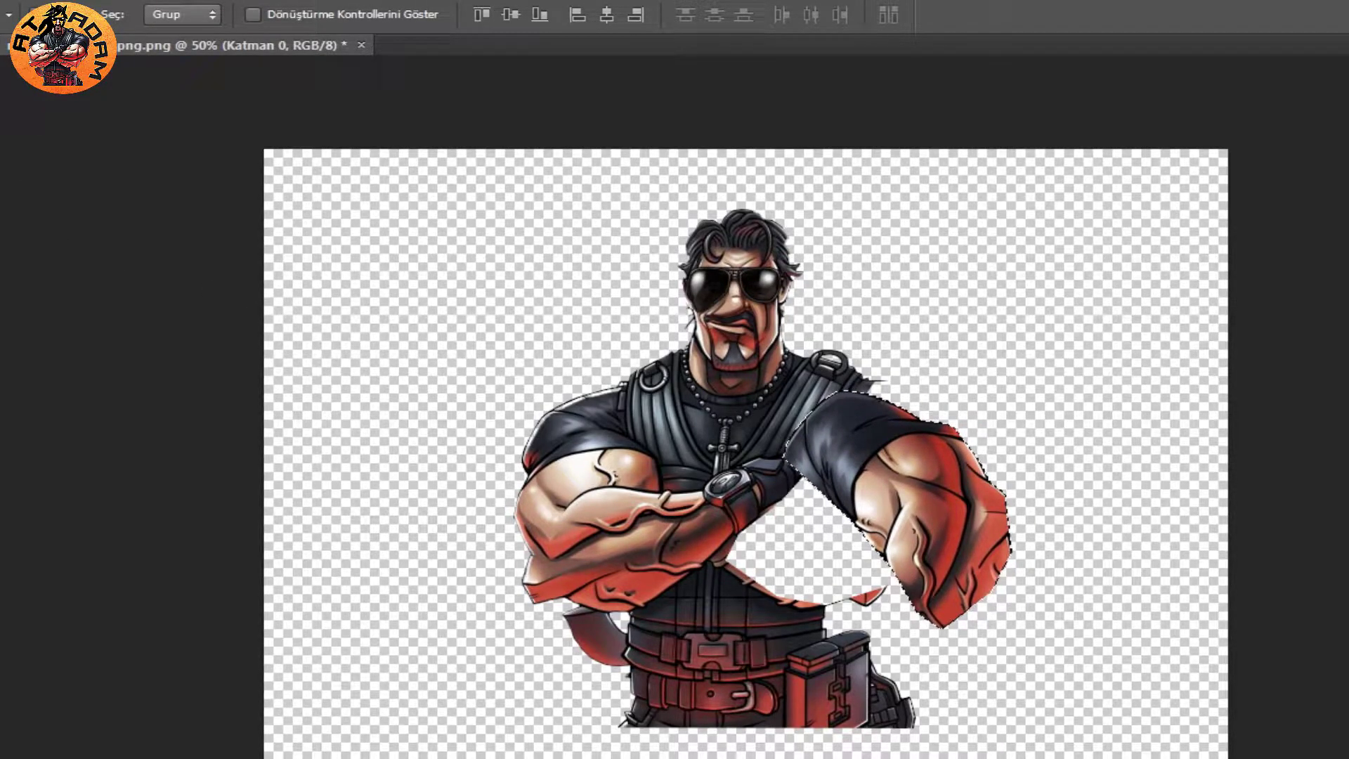
Step: Select the hip pouch on the belt with the Polygonal Lasso and move it diagonally down and away from the body
key("l")
left_click(772, 756)
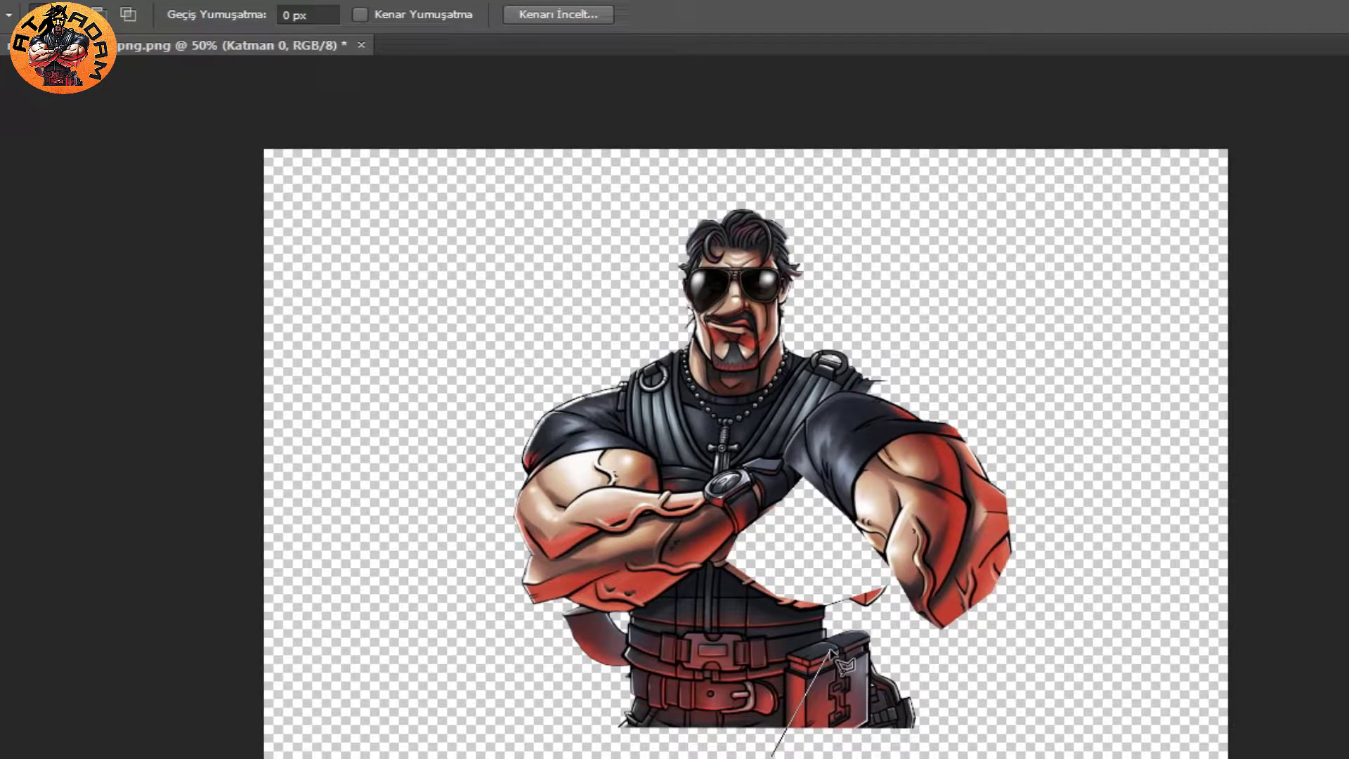
left_click(843, 631)
left_click(886, 631)
left_click(933, 660)
left_click(952, 741)
left_click(773, 756)
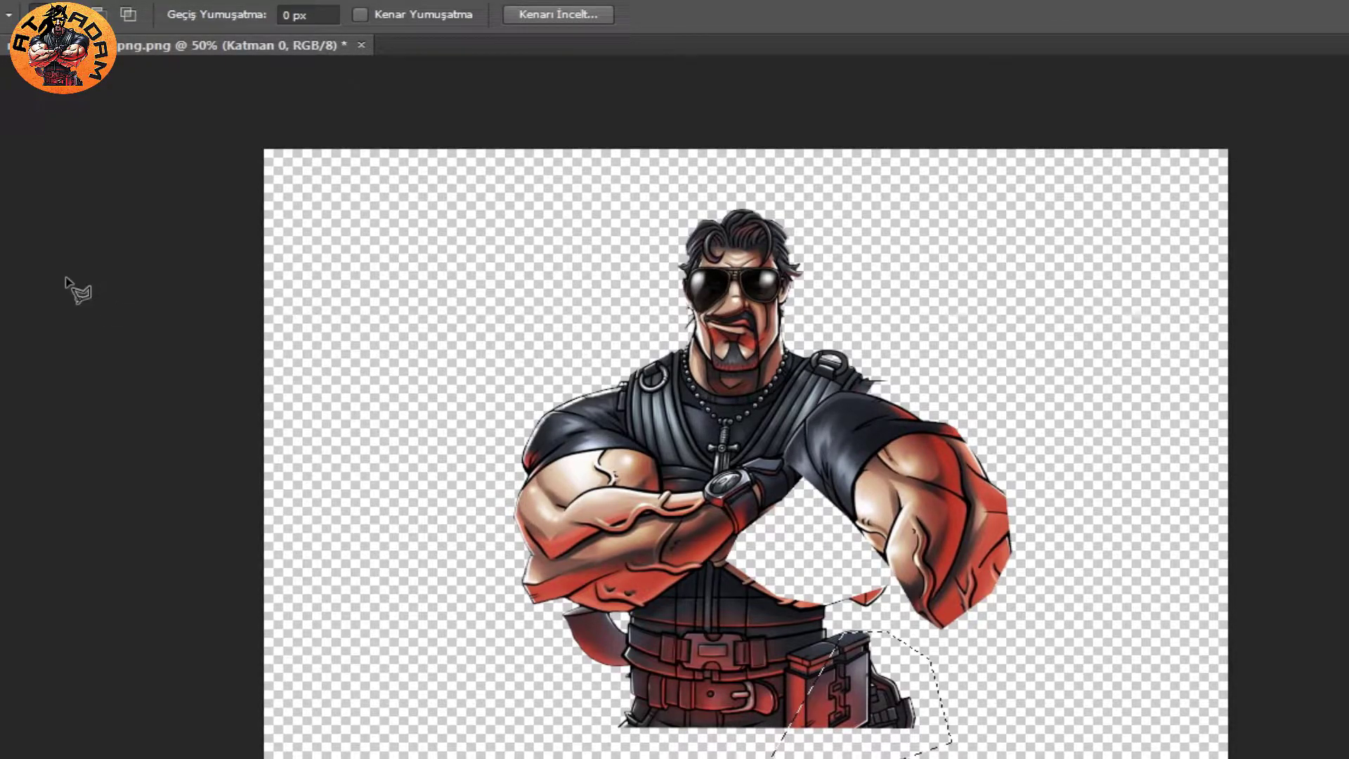
left_click(1, 70)
left_click_drag(836, 604, 907, 664)
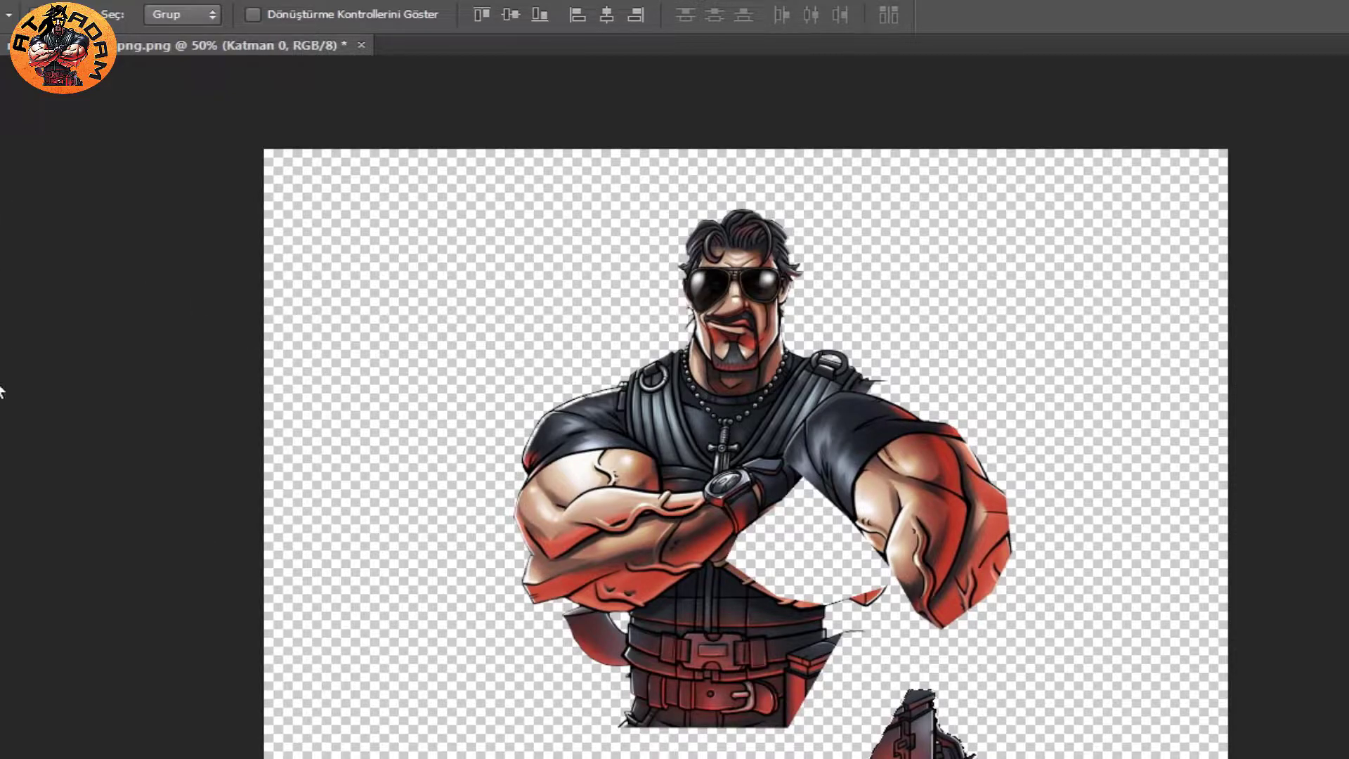
Step: Set the foreground color to red
left_click(2, 650)
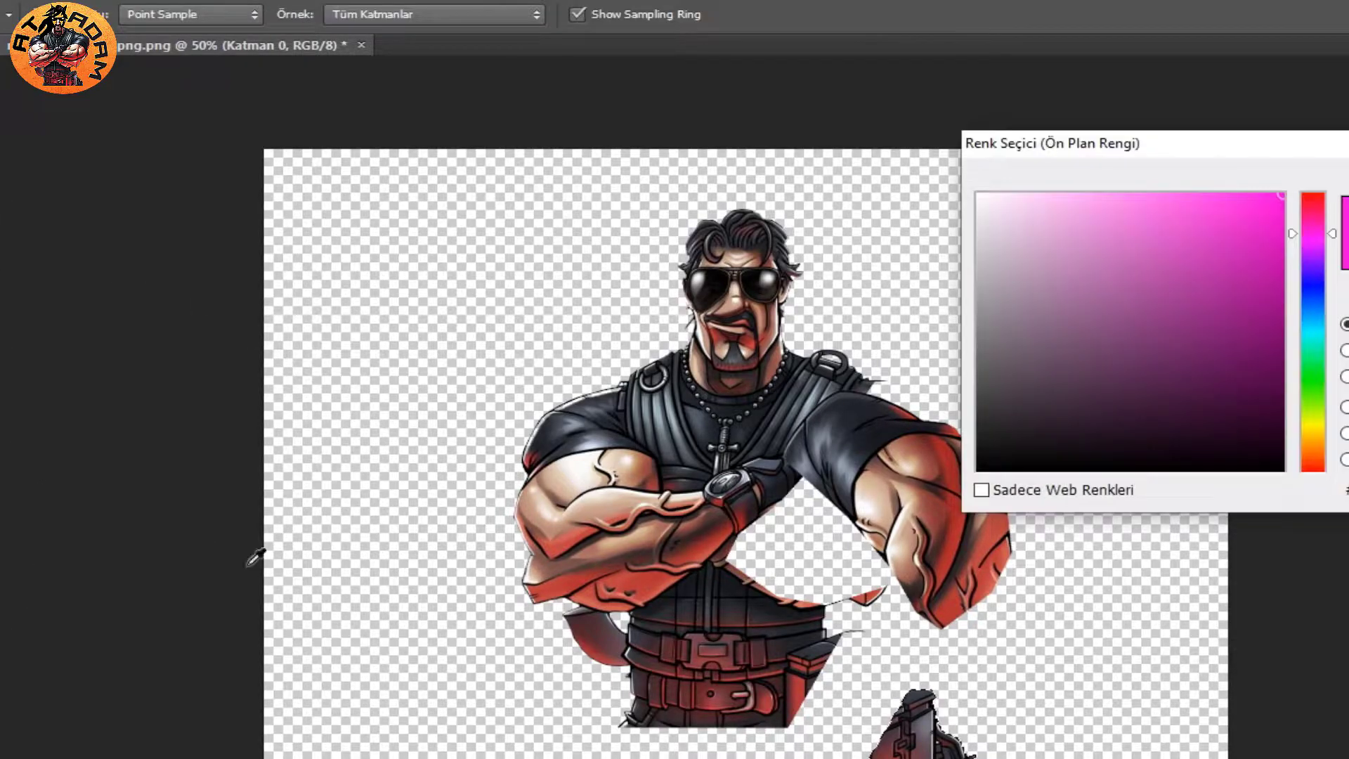
left_click_drag(1306, 237, 1308, 192)
left_click(1348, 200)
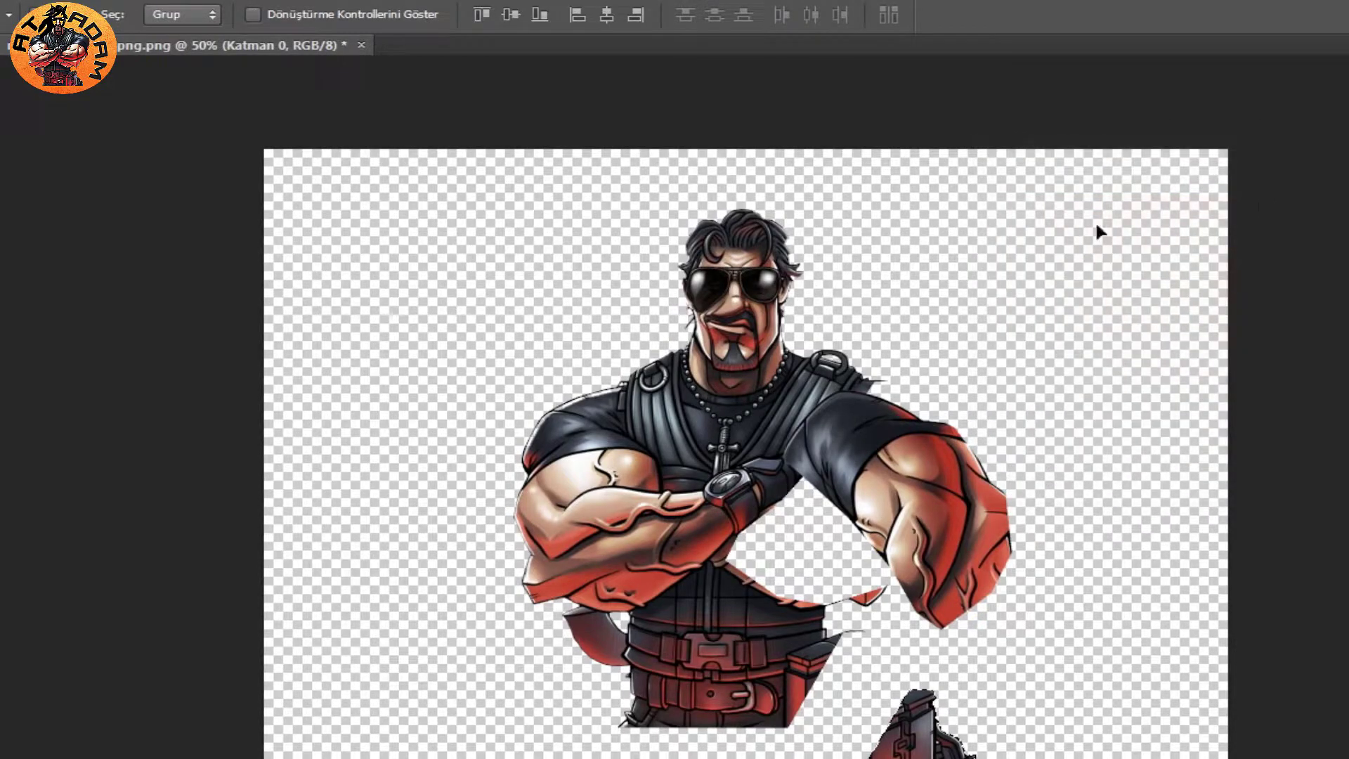
Step: Activate the Brush tool and choose a hard round brush preset
right_click(1, 165)
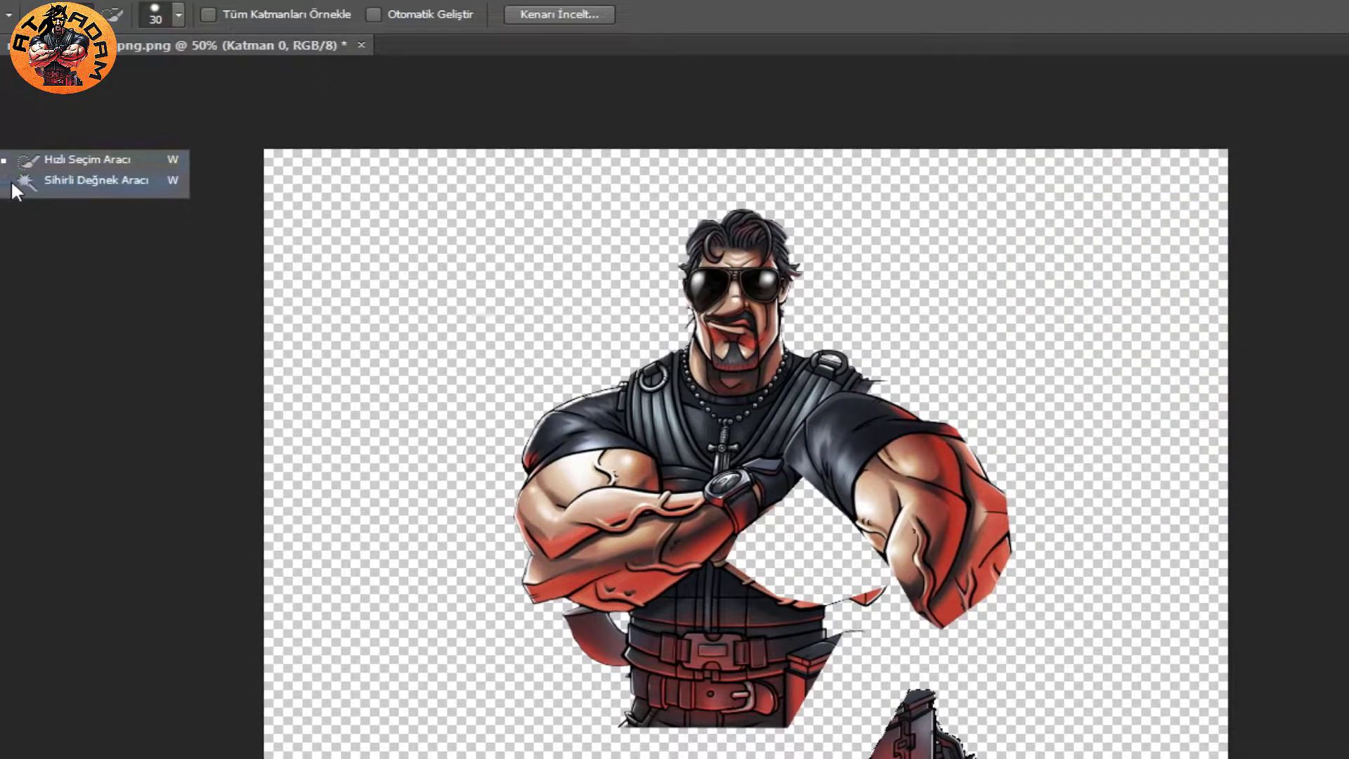
left_click_drag(2, 340, 4, 343)
right_click(2, 279)
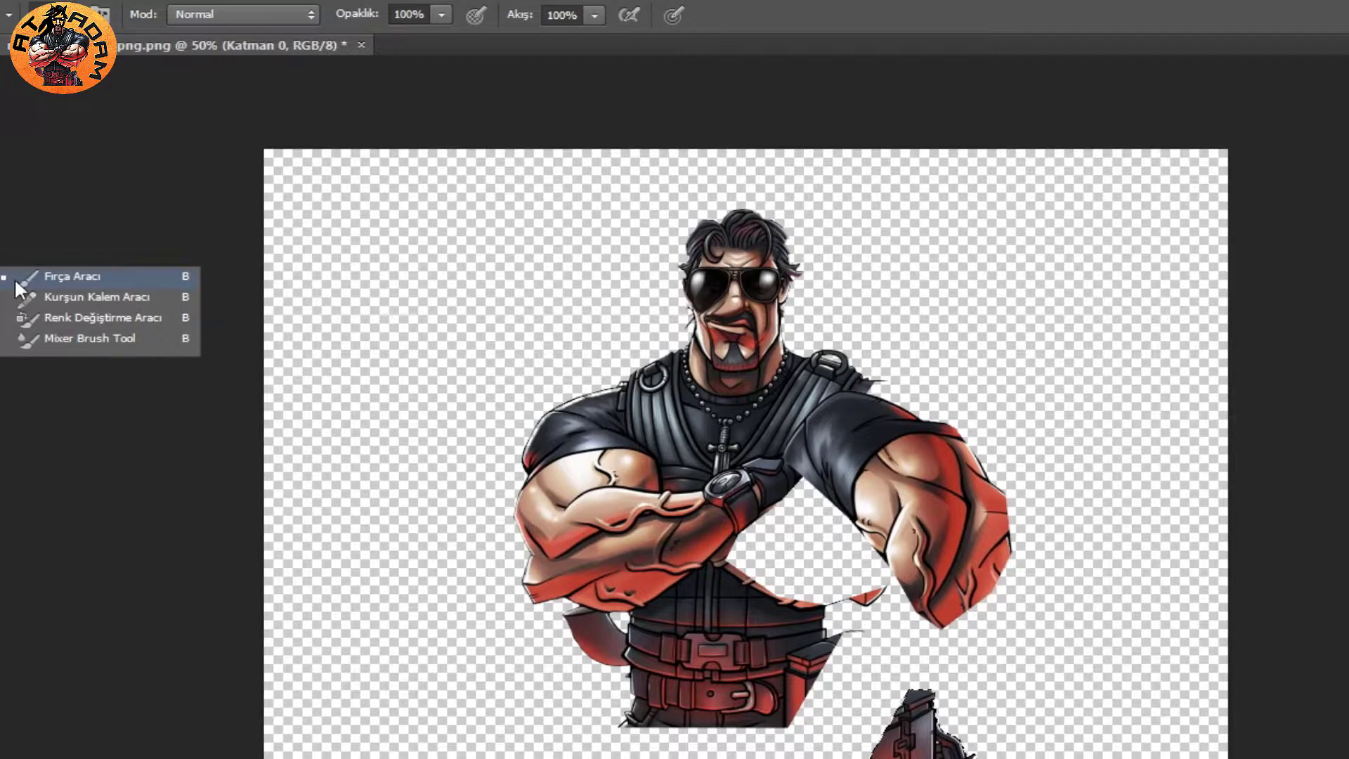
left_click(20, 279)
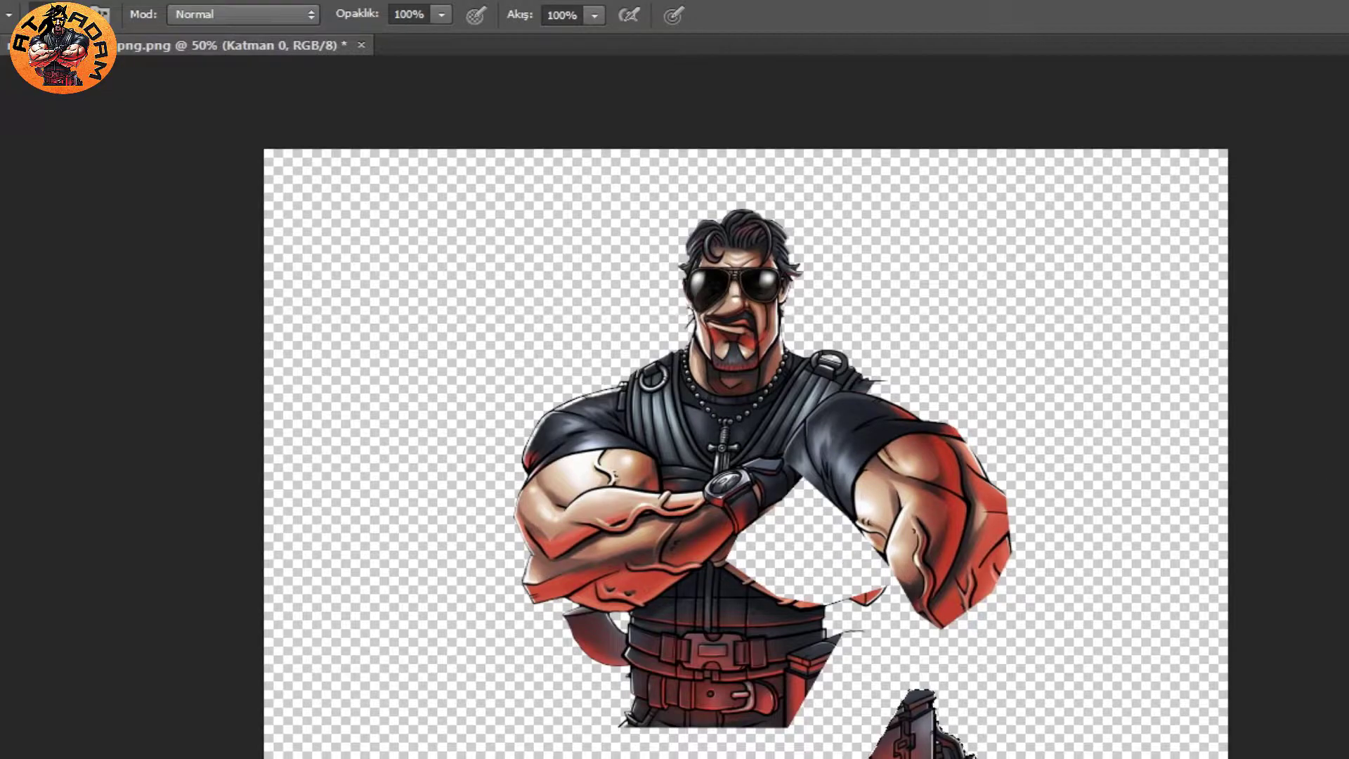
right_click(485, 432)
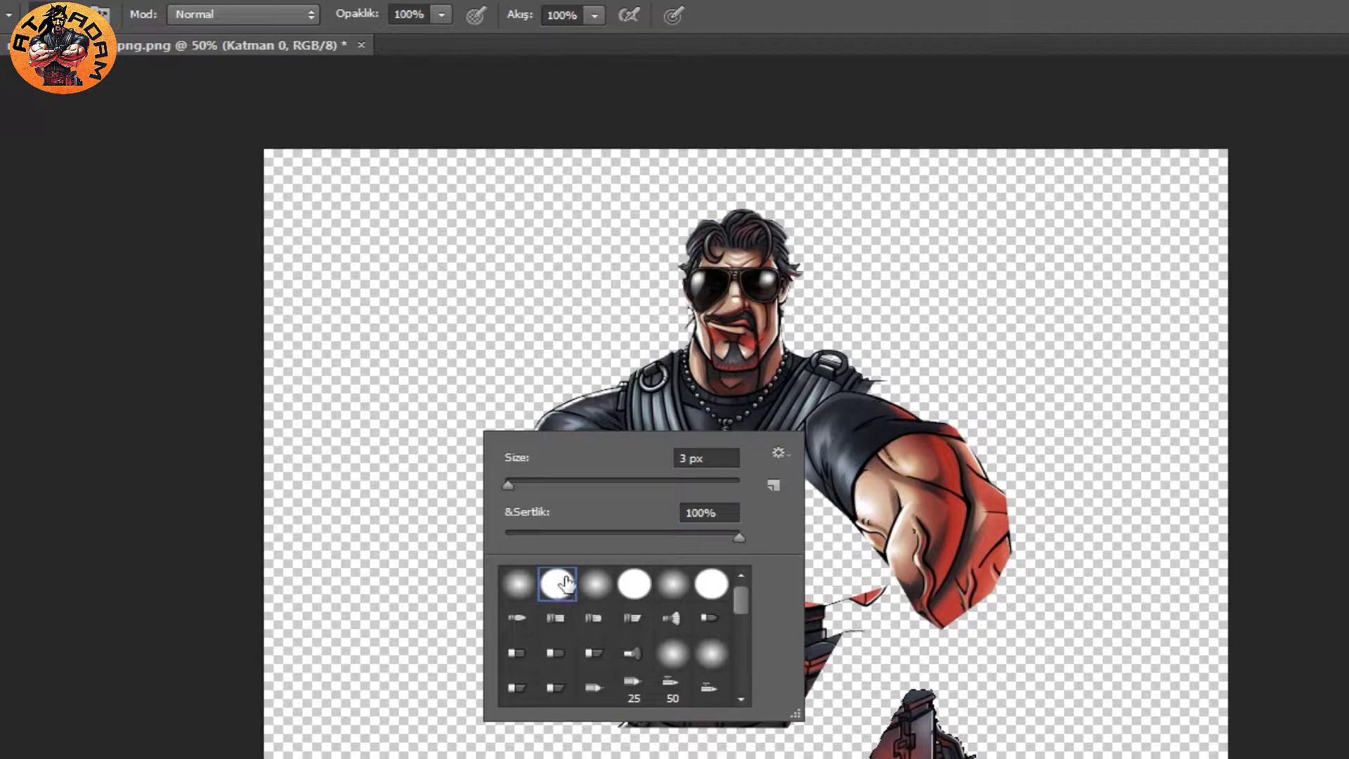
left_click(1, 640)
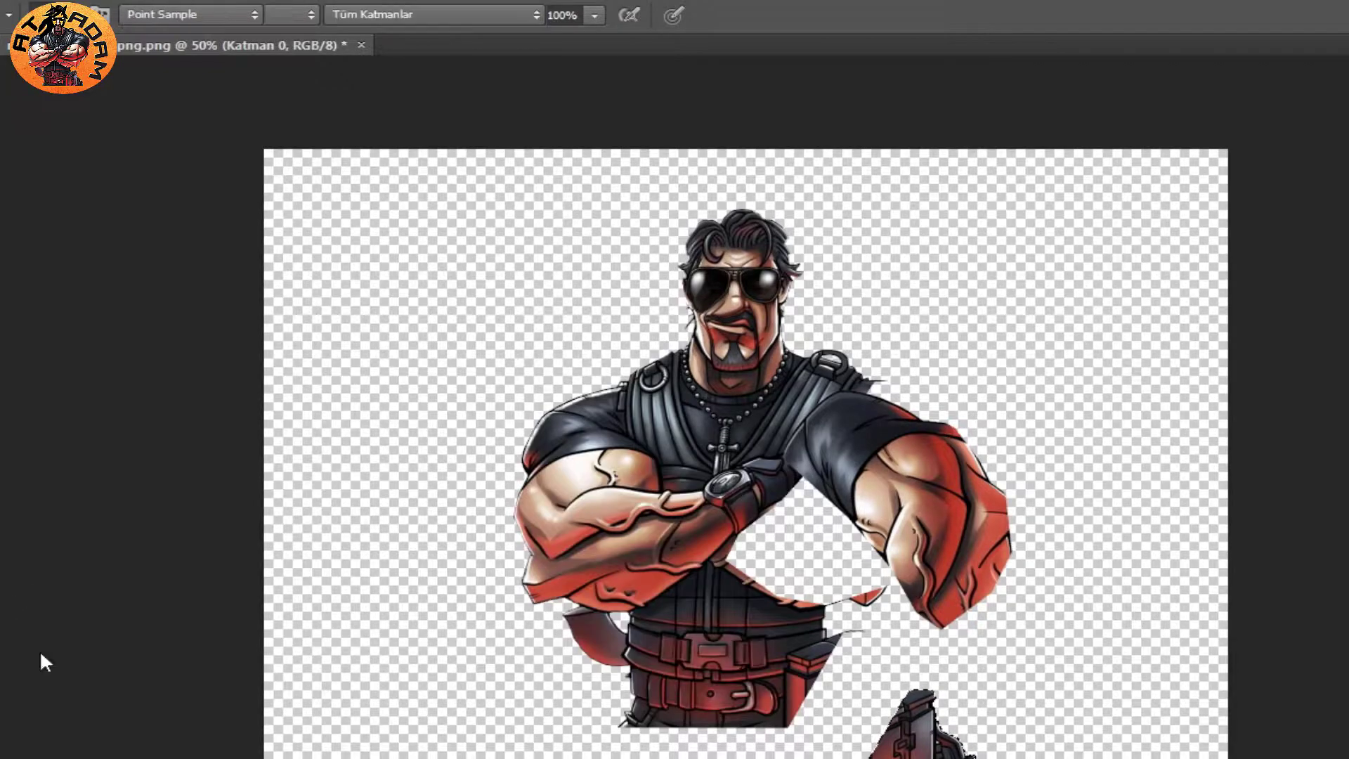
key("Return")
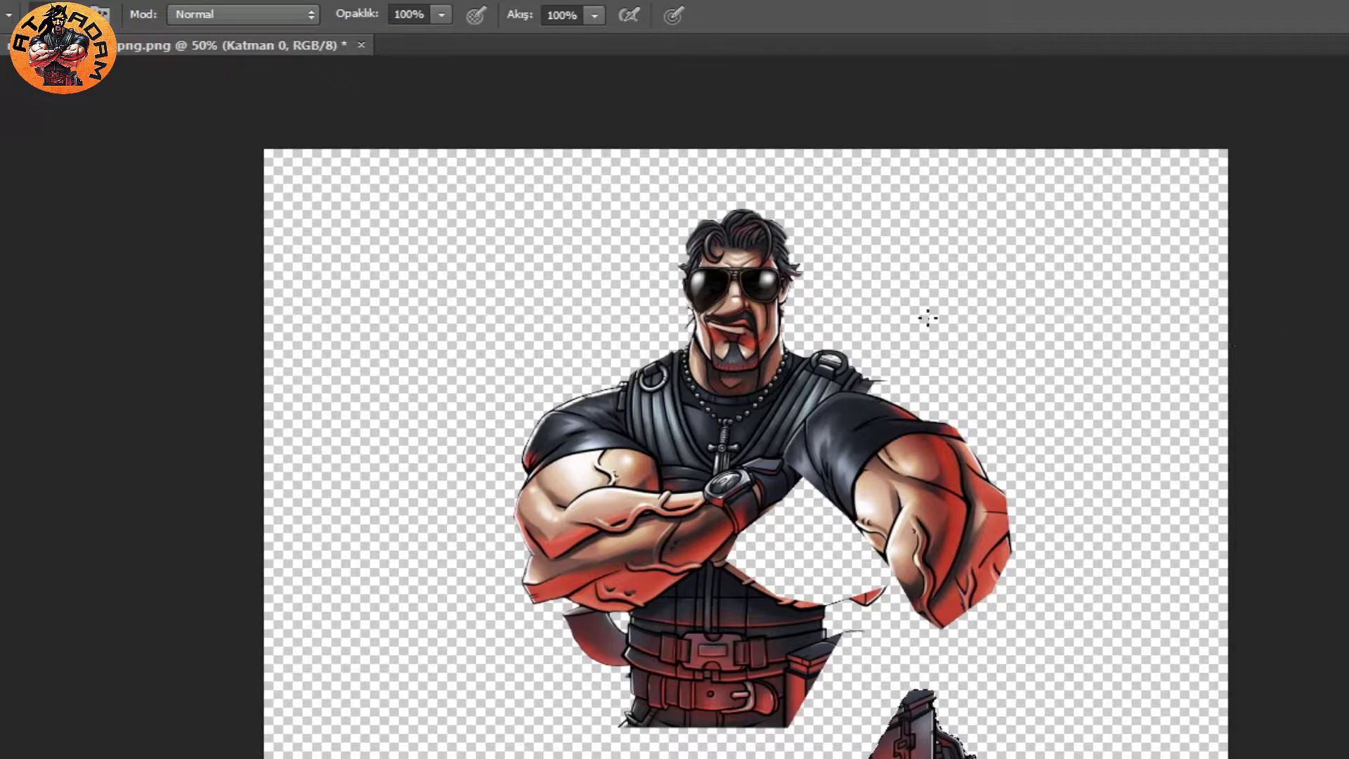
right_click(528, 401)
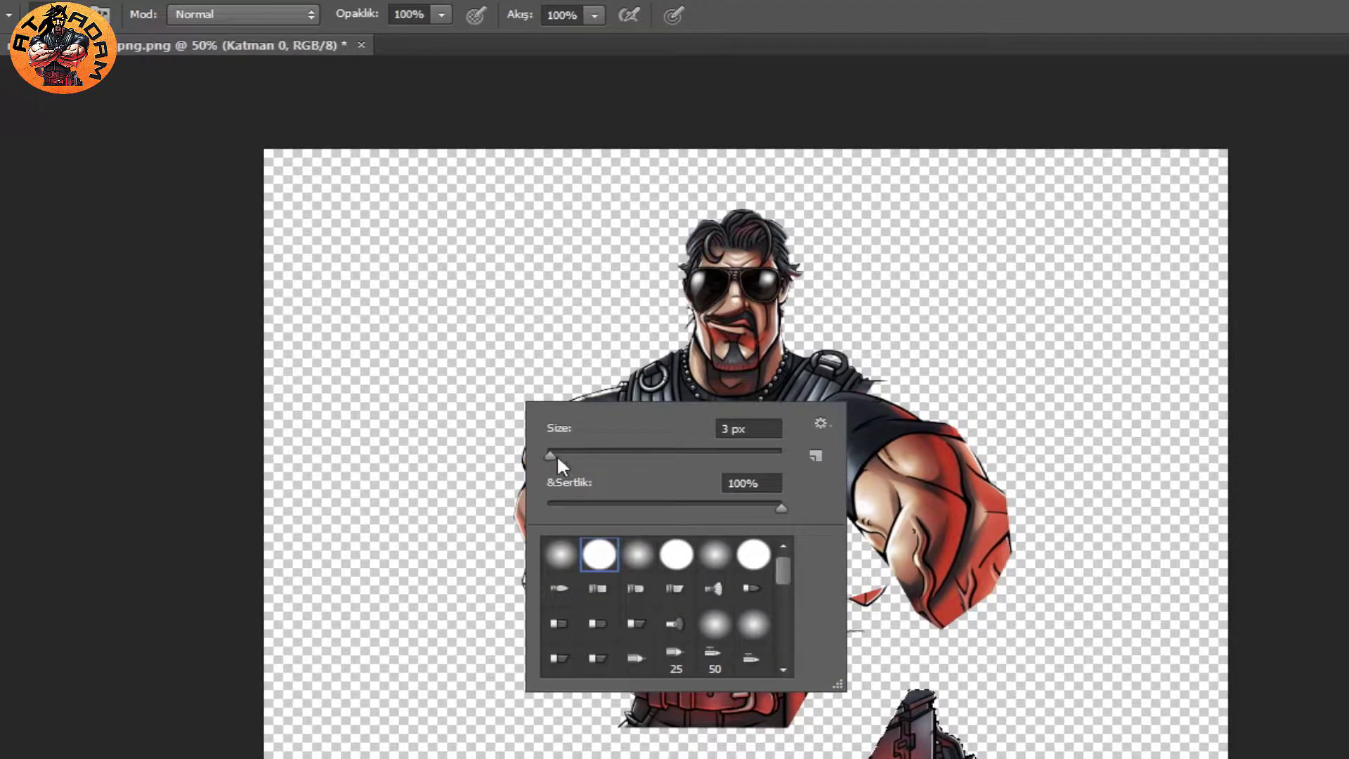
left_click(753, 555)
left_click(824, 10)
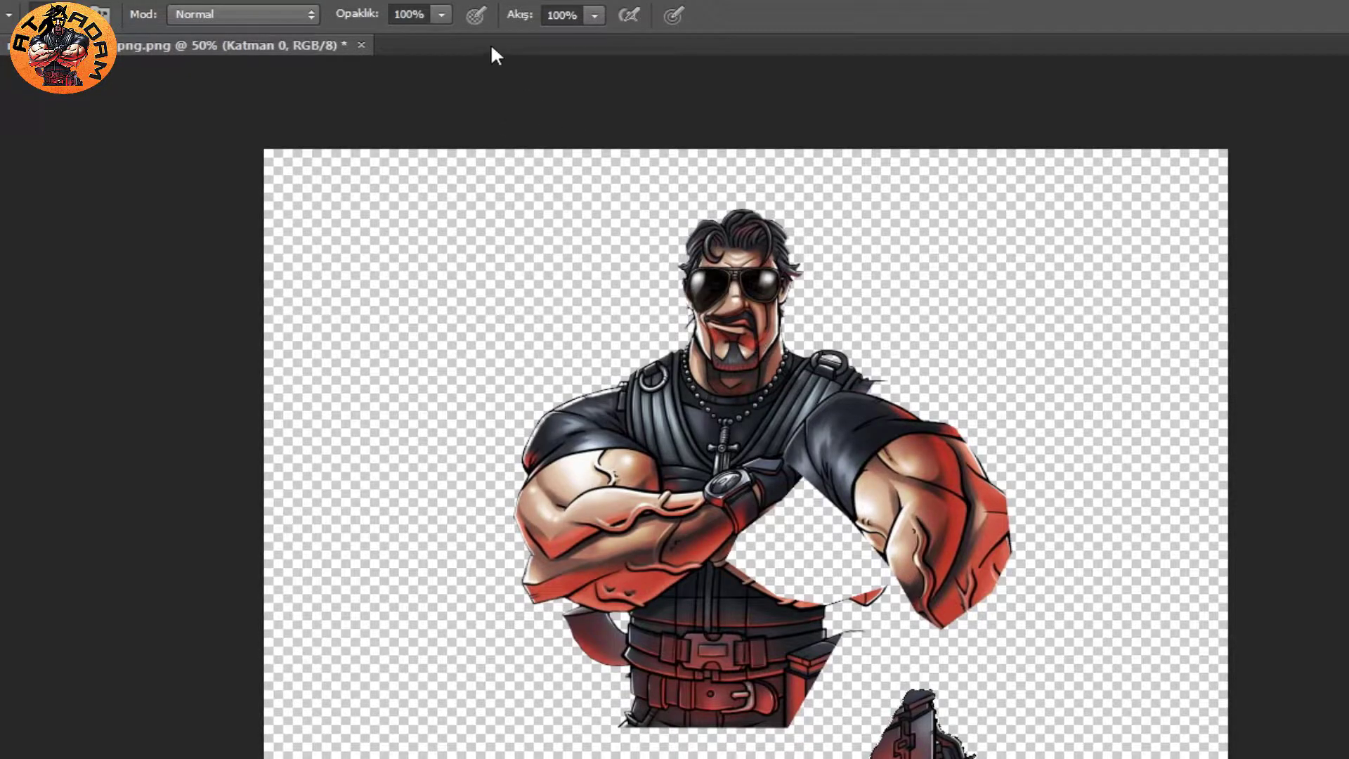
Step: Set the brush opacity to 1%
left_click(439, 11)
left_click(441, 12)
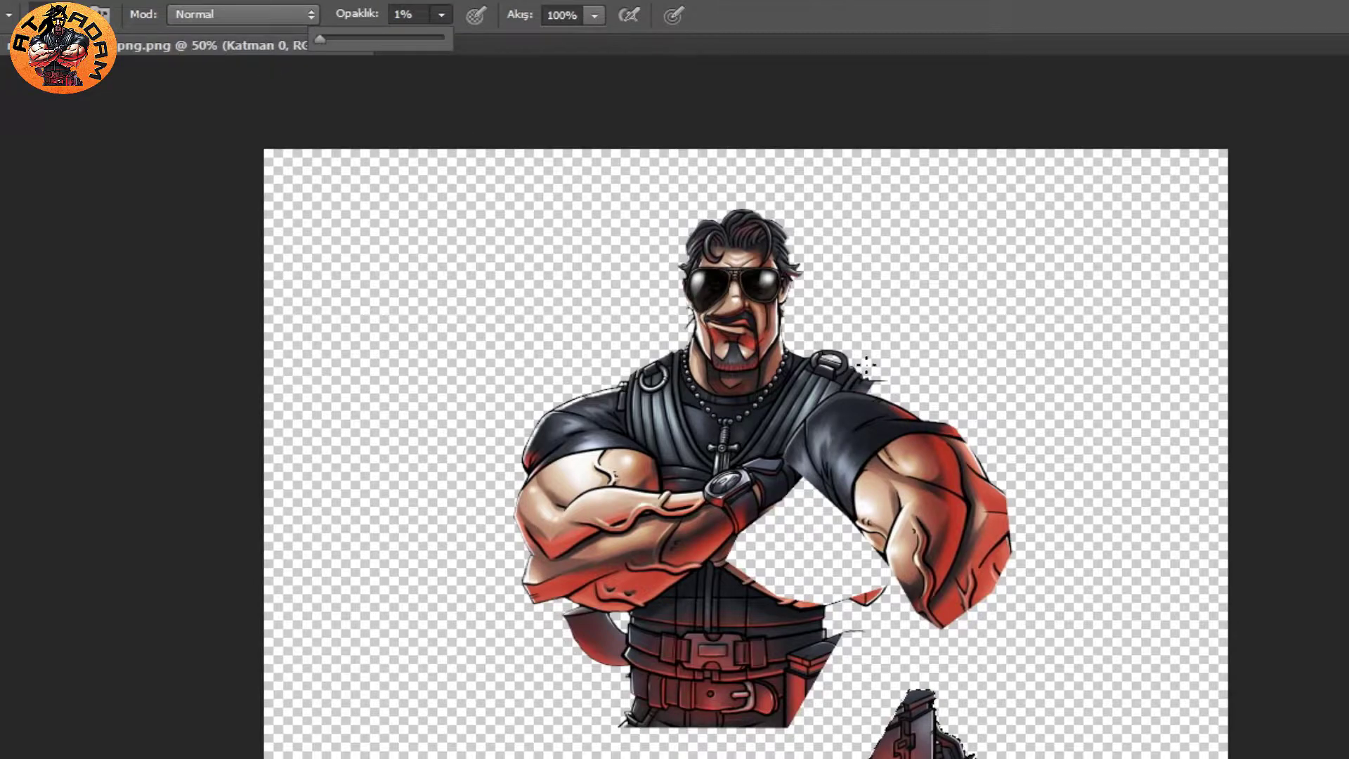
left_click(417, 23)
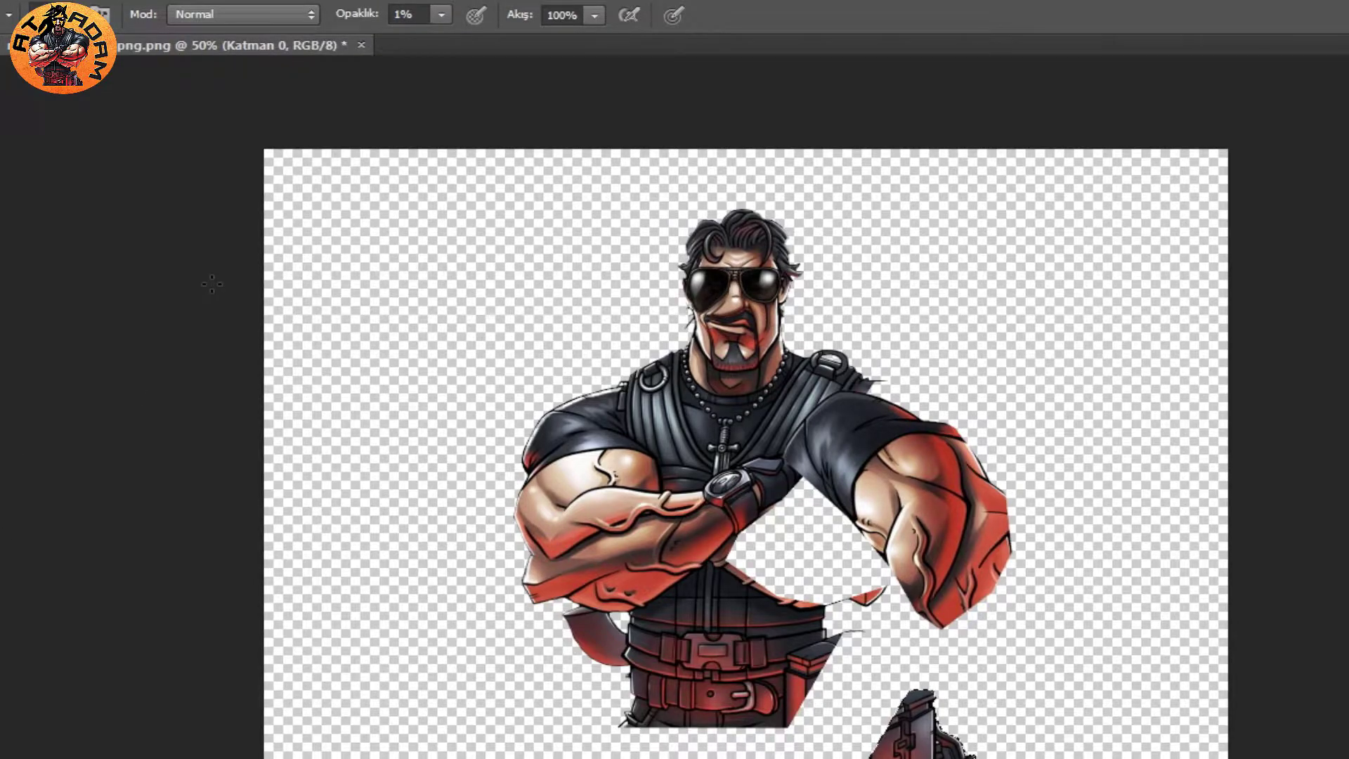
Step: Switch to the Pencil tool and return to the Brush tool
right_click(0, 276)
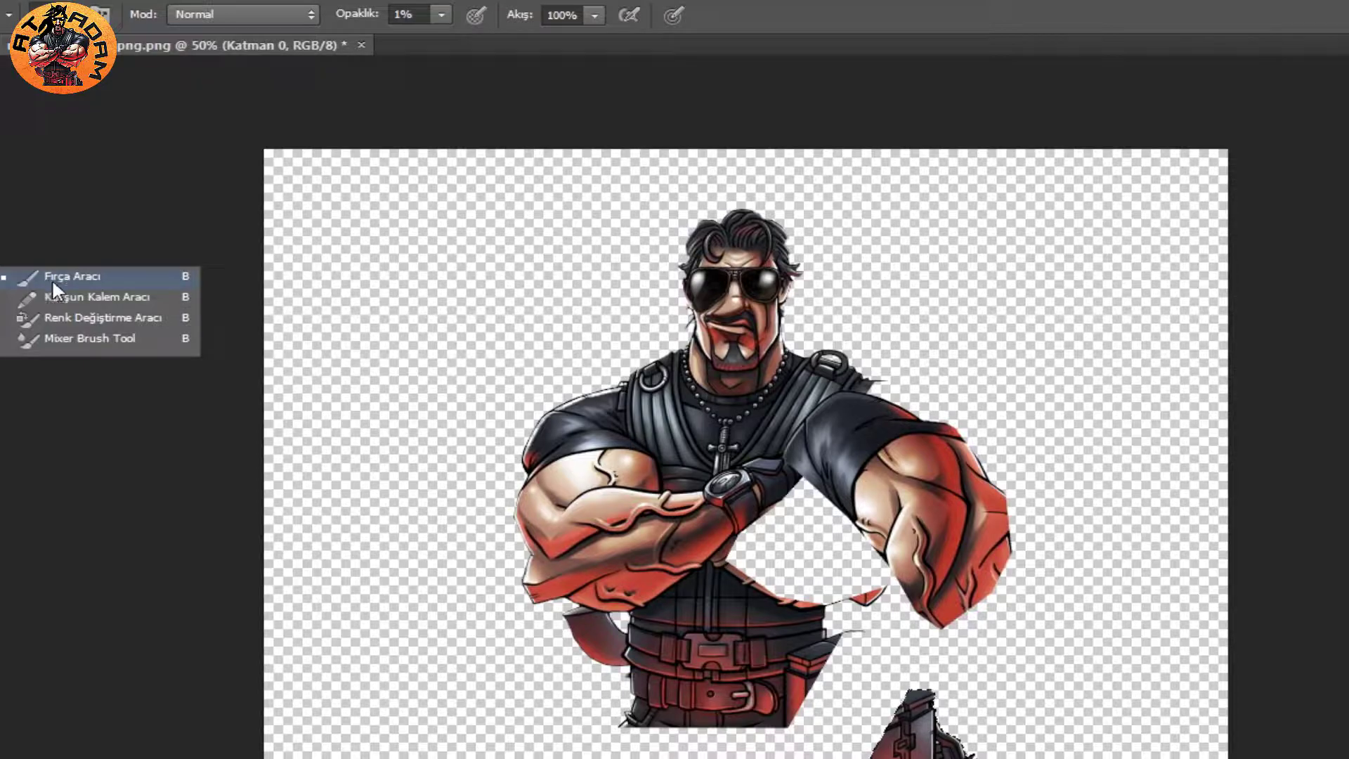
left_click(65, 295)
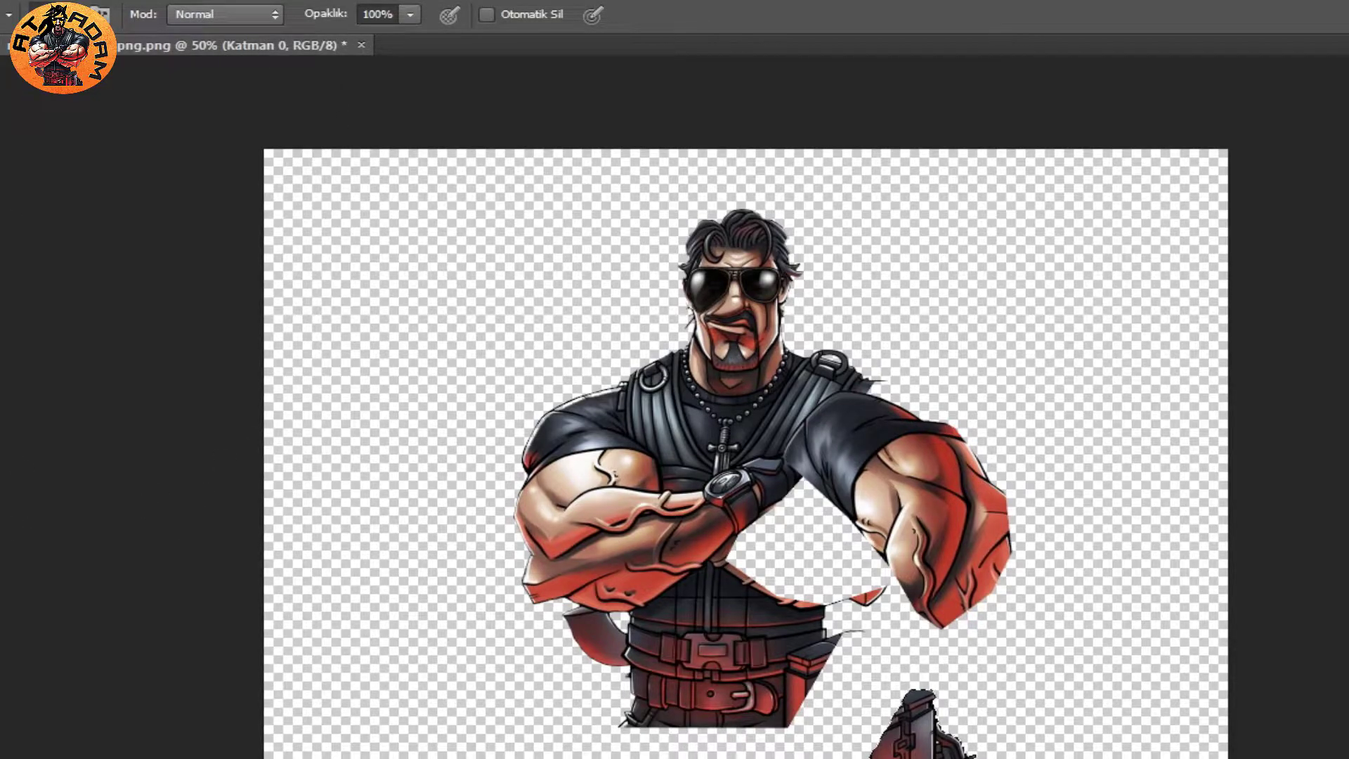
right_click(2, 276)
left_click(65, 276)
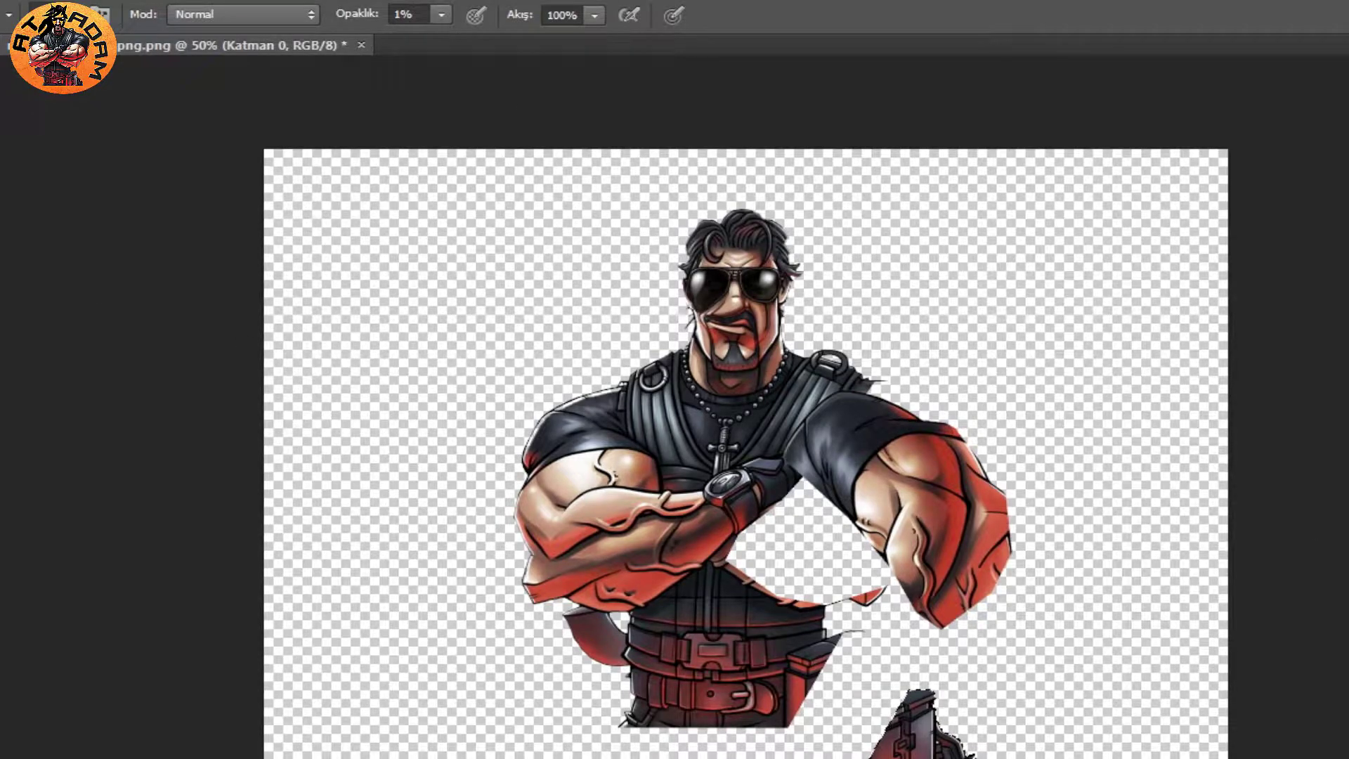
Step: Outline the whole figure with a loose Polygonal Lasso selection
key("l")
left_click(431, 151)
left_click(1158, 590)
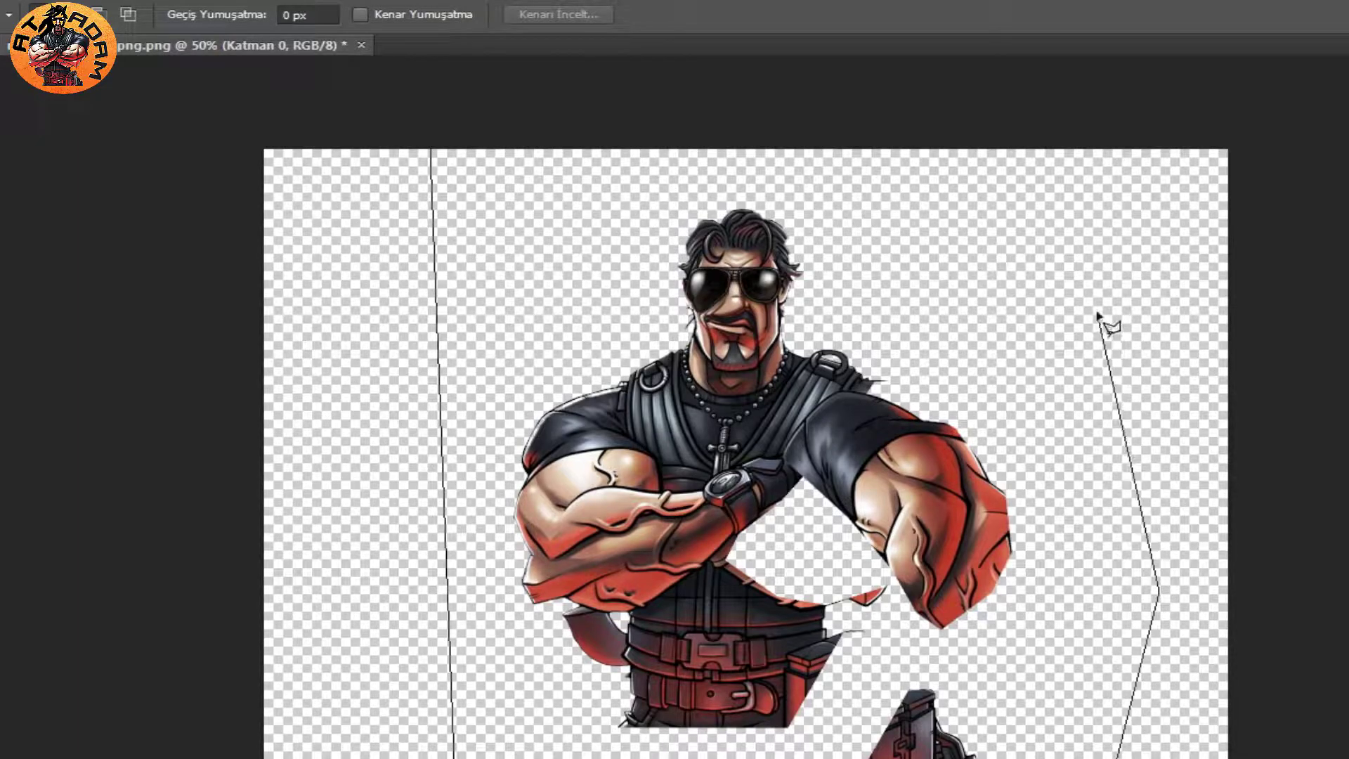
double_click(1105, 146)
left_click(645, 128)
left_click(537, 157)
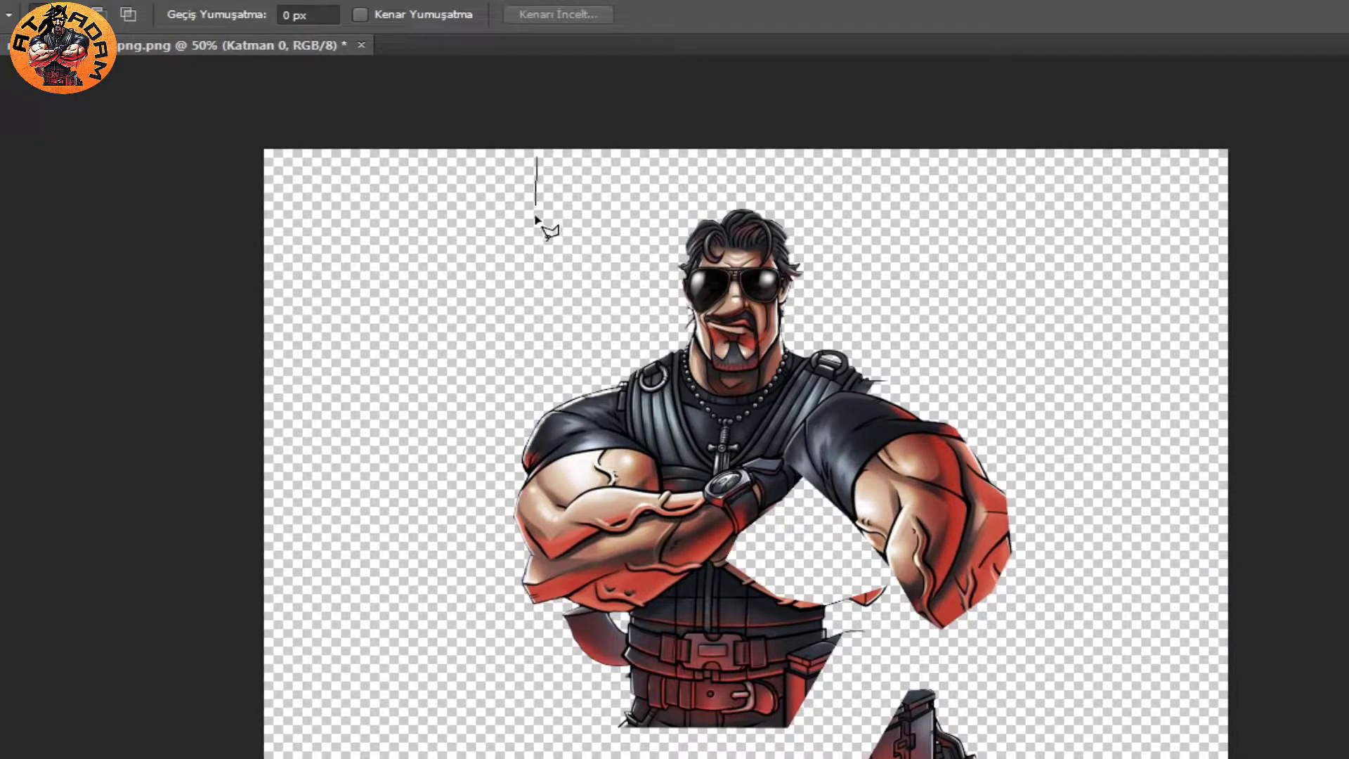
left_click(340, 654)
left_click(1150, 588)
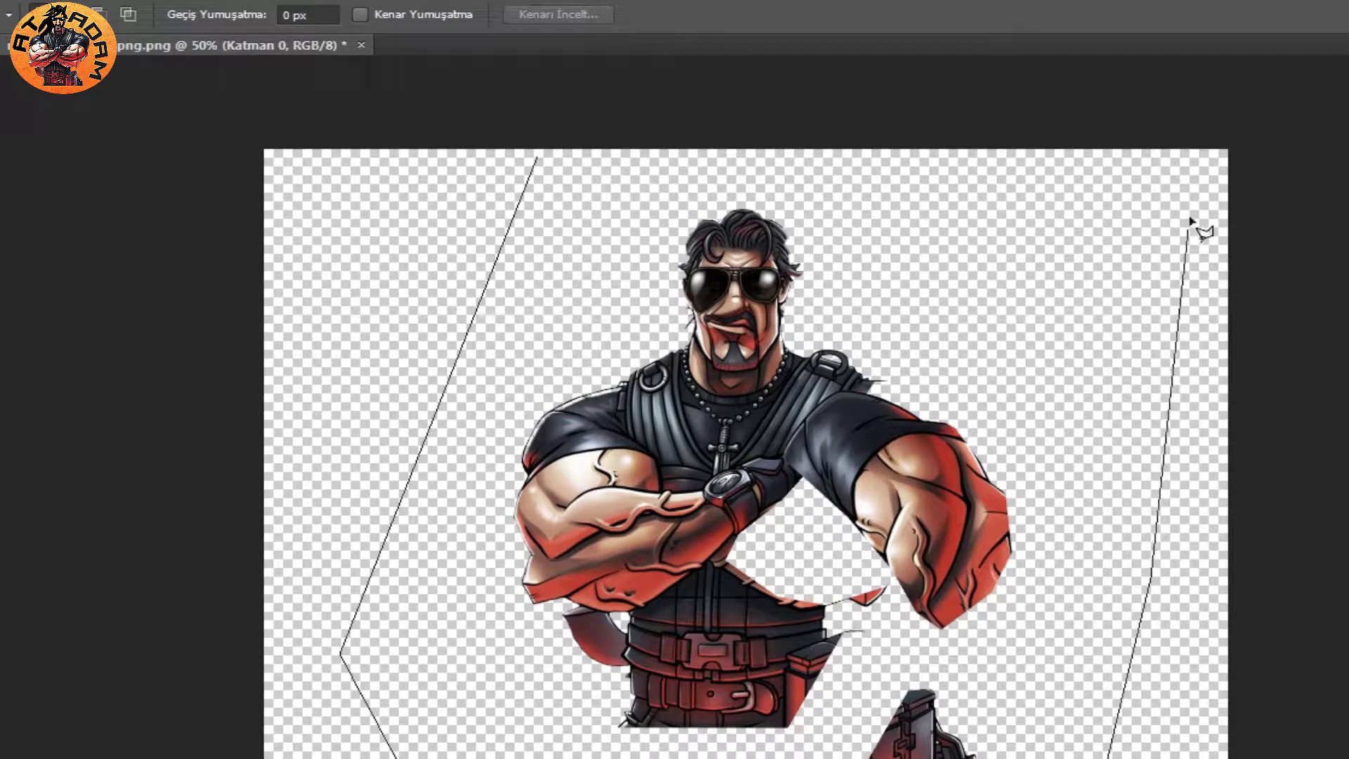
double_click(1142, 128)
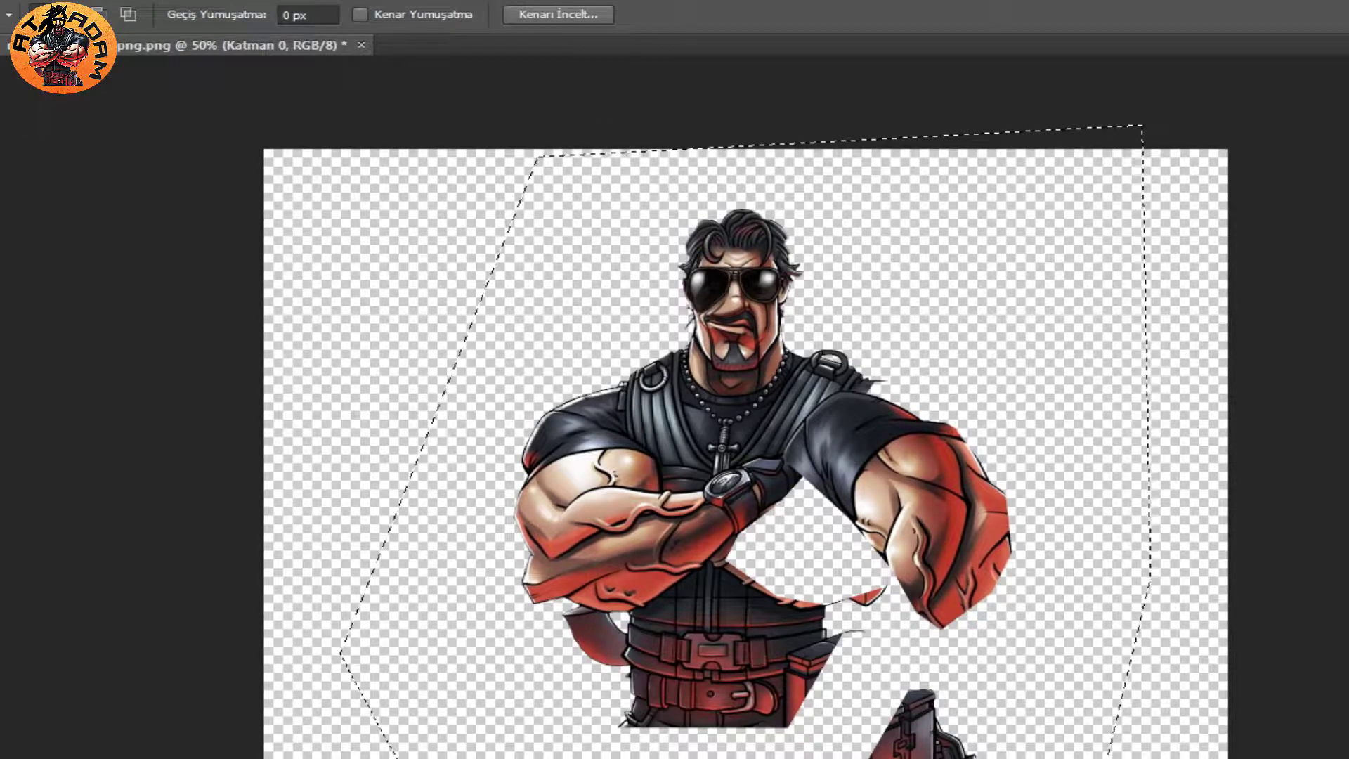
Step: Switch briefly to the Brush tool and drop the loose lasso selection around the figure
right_click(1, 277)
left_click(42, 280)
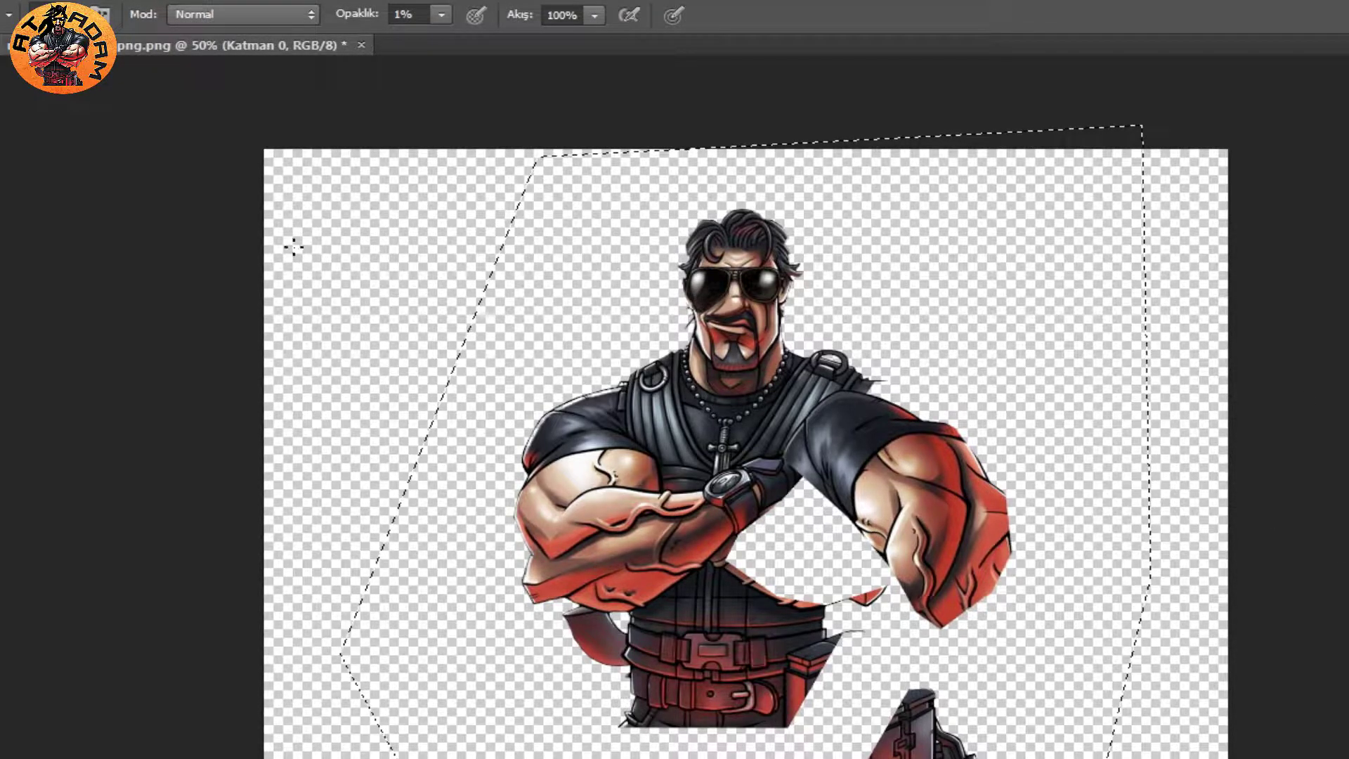
key("l")
left_click(382, 295)
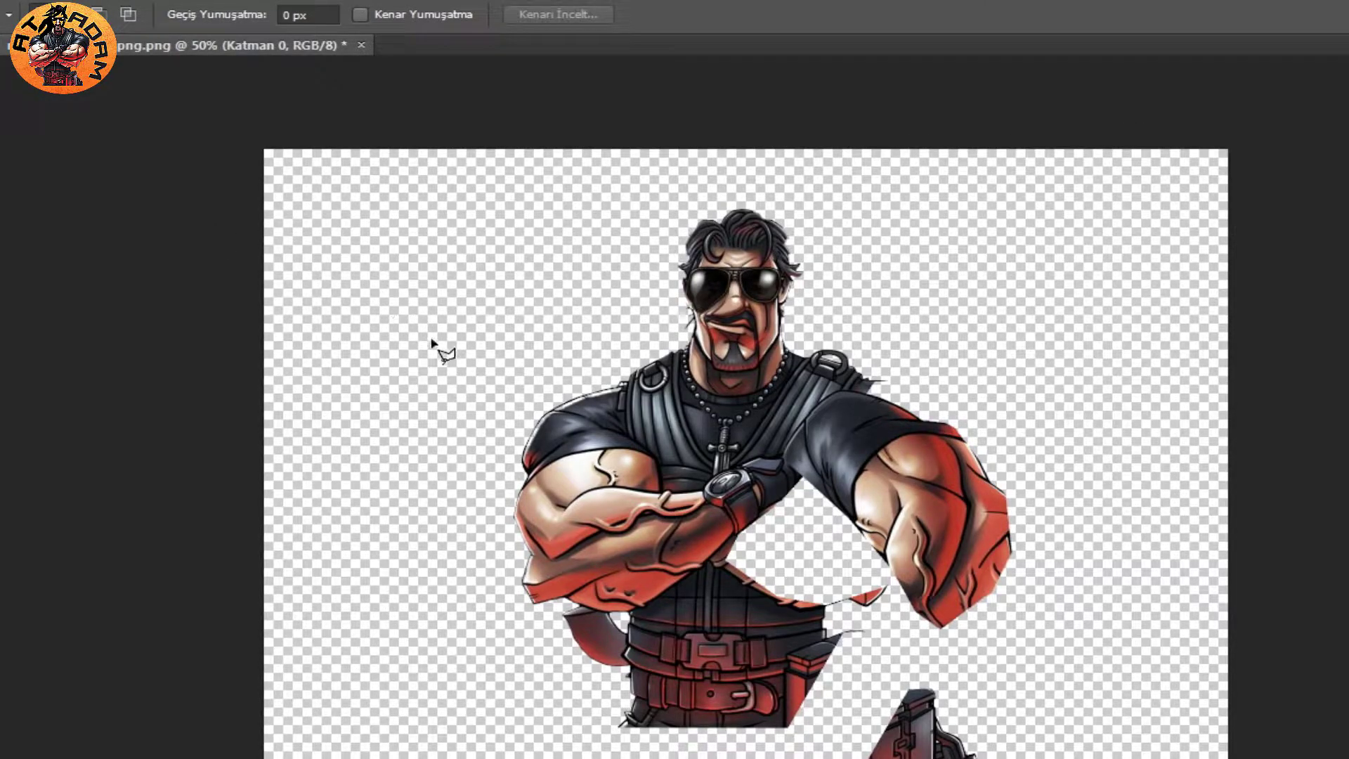
double_click(383, 136)
left_click(891, 332)
Step: Set the Brush tool's opacity to 100% and scribble red strokes over the upper arm on the image's left side
right_click(2, 161)
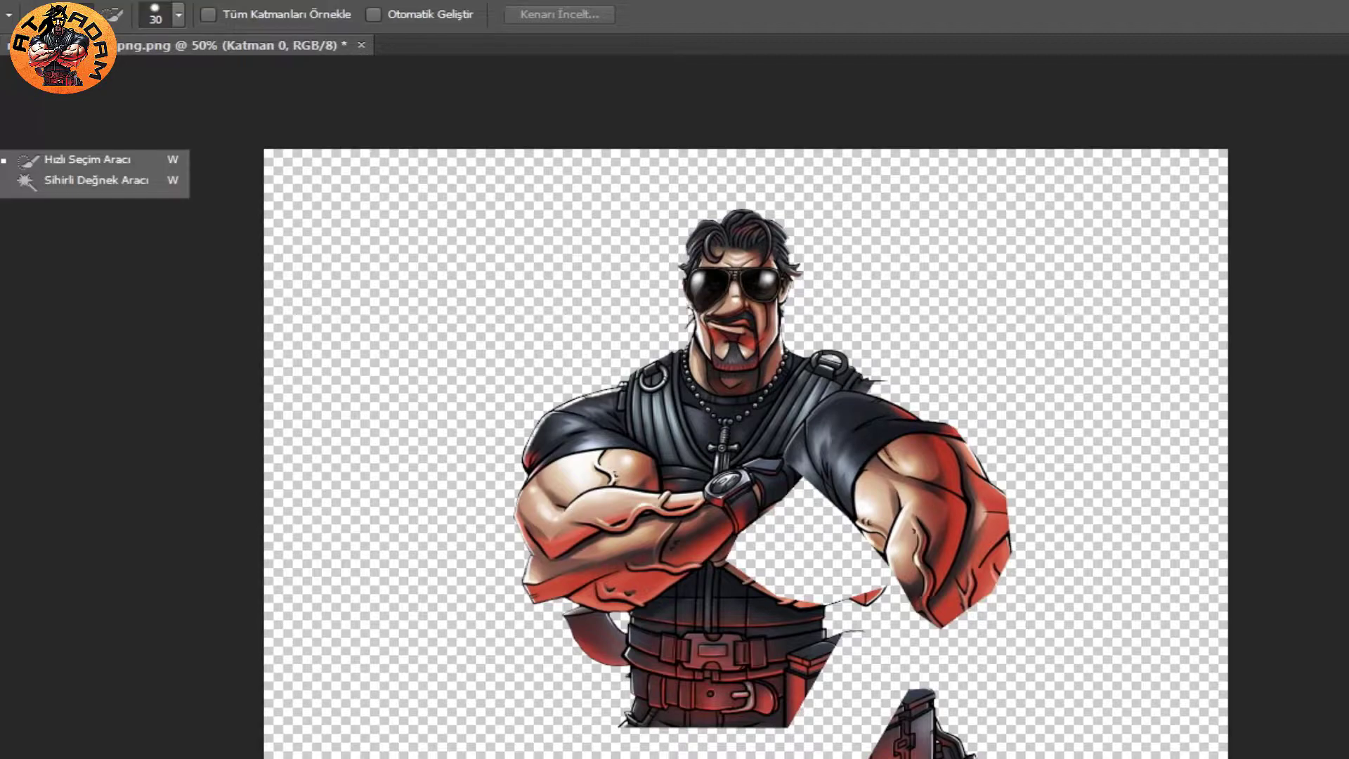
left_click(1, 276)
left_click(20, 284)
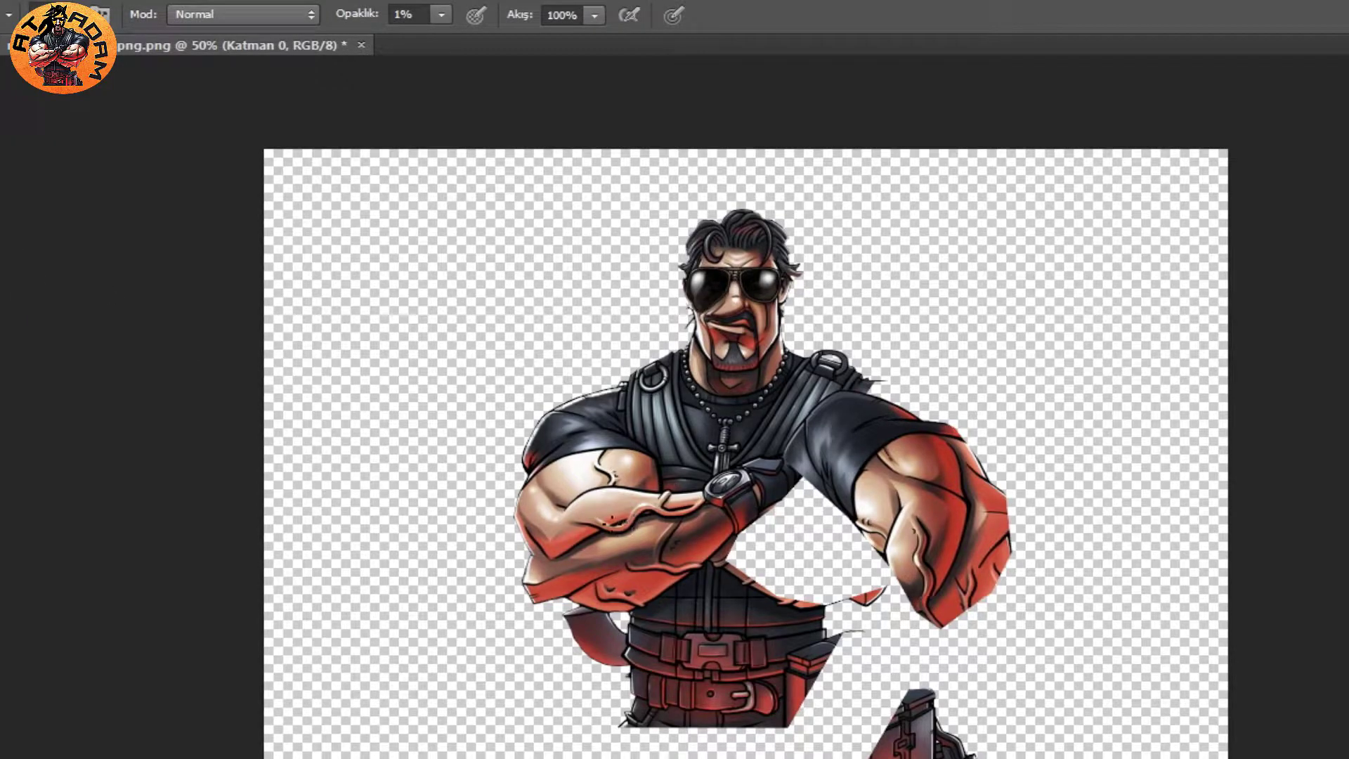
left_click(441, 15)
left_click_drag(446, 40, 572, 42)
mouse_move(564, 460)
left_mouse_down()
mouse_move(570, 492)
mouse_move(592, 470)
left_mouse_up()
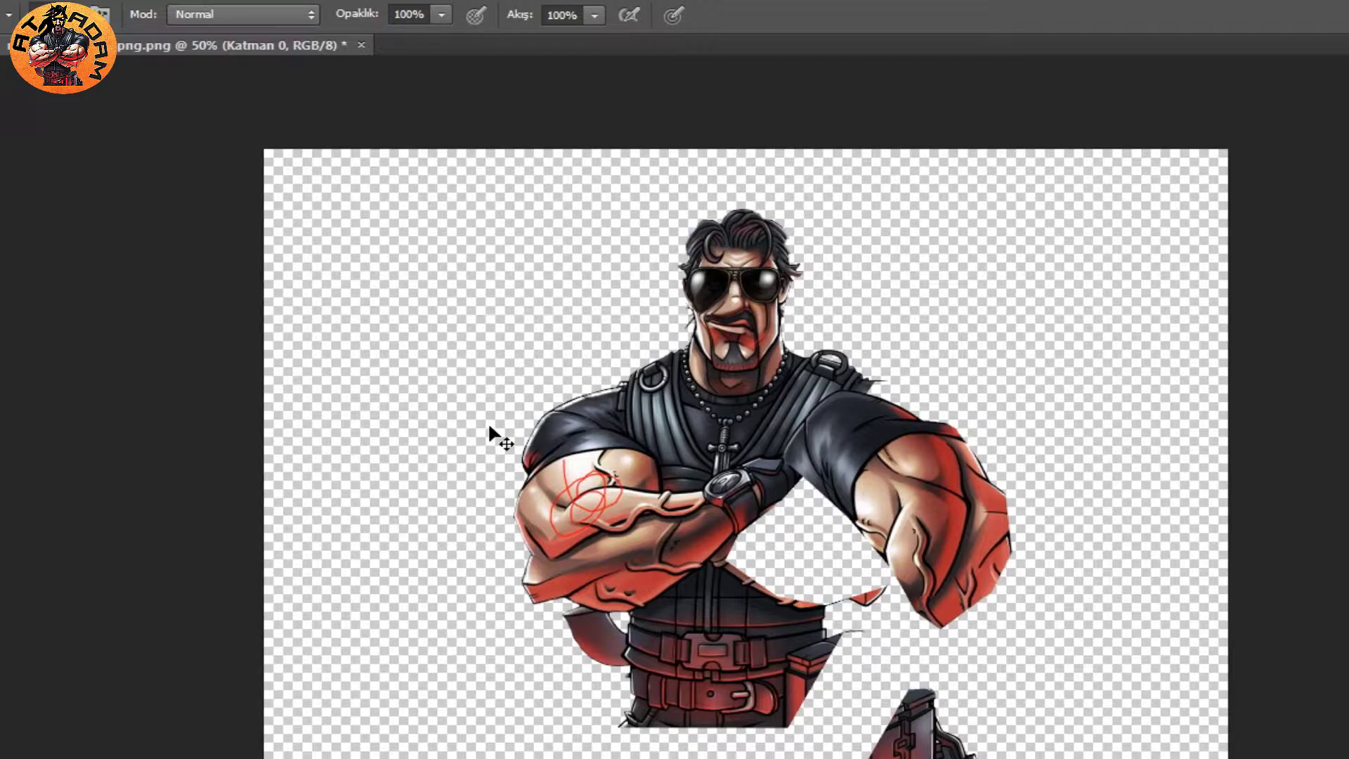
Step: Undo the red scribble on the upper arm and enlarge the hard round brush for thicker strokes
key("ctrl+z")
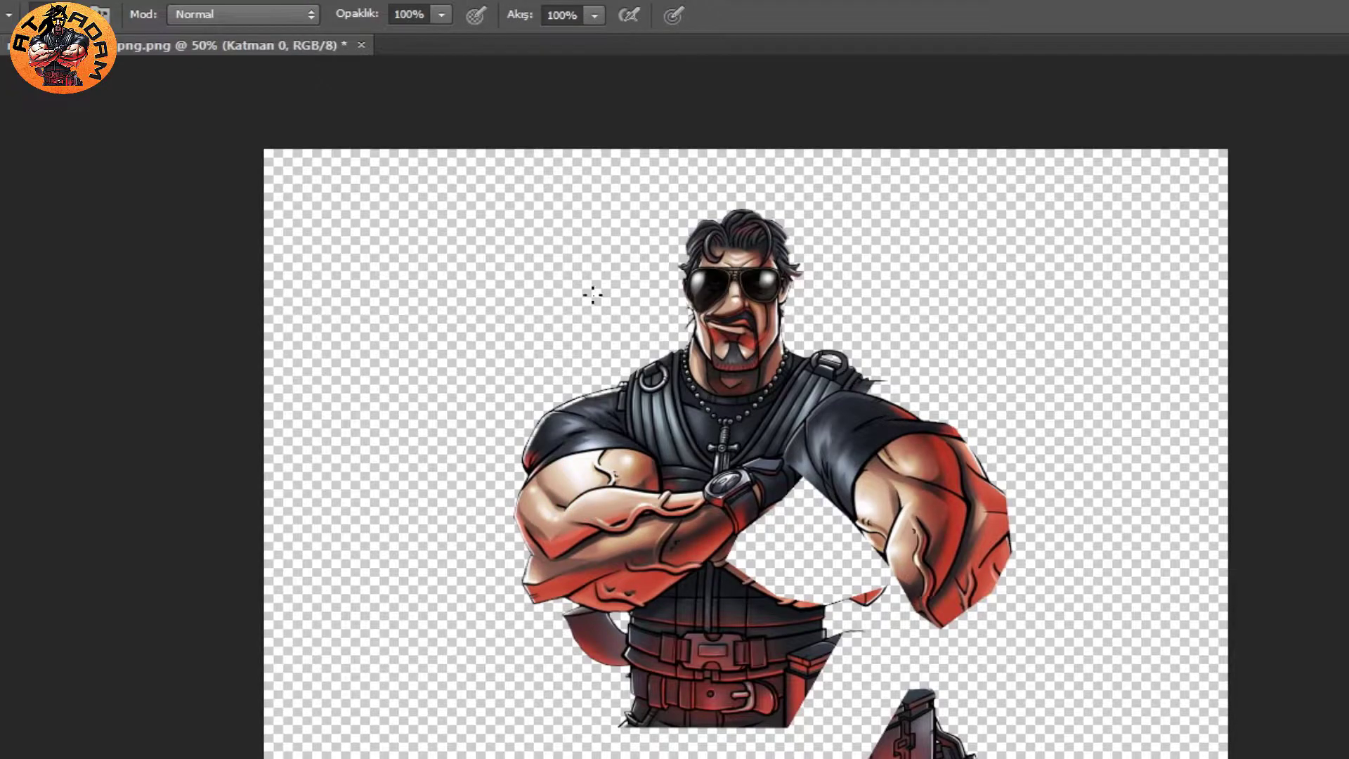
right_click(625, 296)
left_click(685, 460)
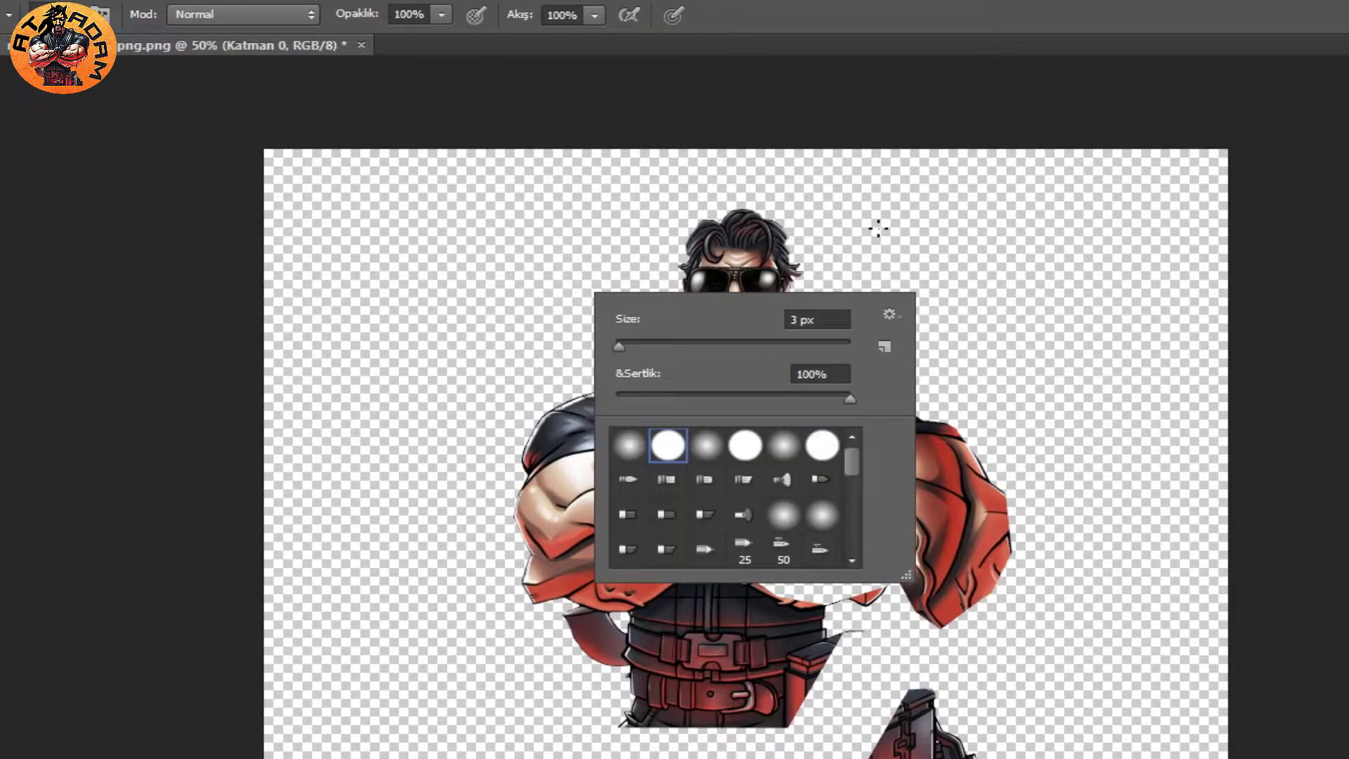
left_click(918, 1)
right_click(588, 355)
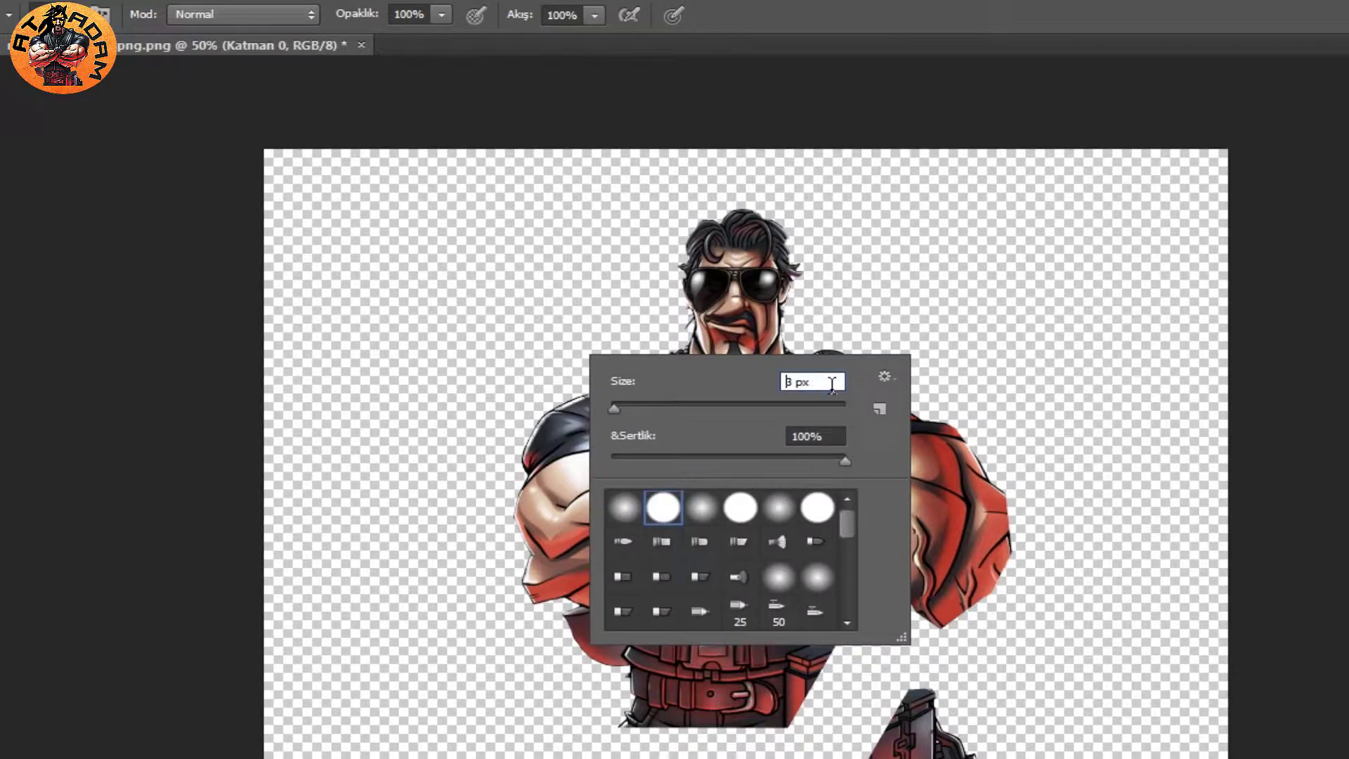
left_click(646, 406)
key("Return")
Step: Paint thick red outlines around the character's head, the outstretched arm and the detached leg piece
mouse_move(675, 203)
left_mouse_down()
mouse_move(646, 342)
mouse_move(836, 348)
mouse_move(846, 246)
mouse_move(721, 197)
mouse_move(620, 249)
mouse_move(618, 325)
left_mouse_up()
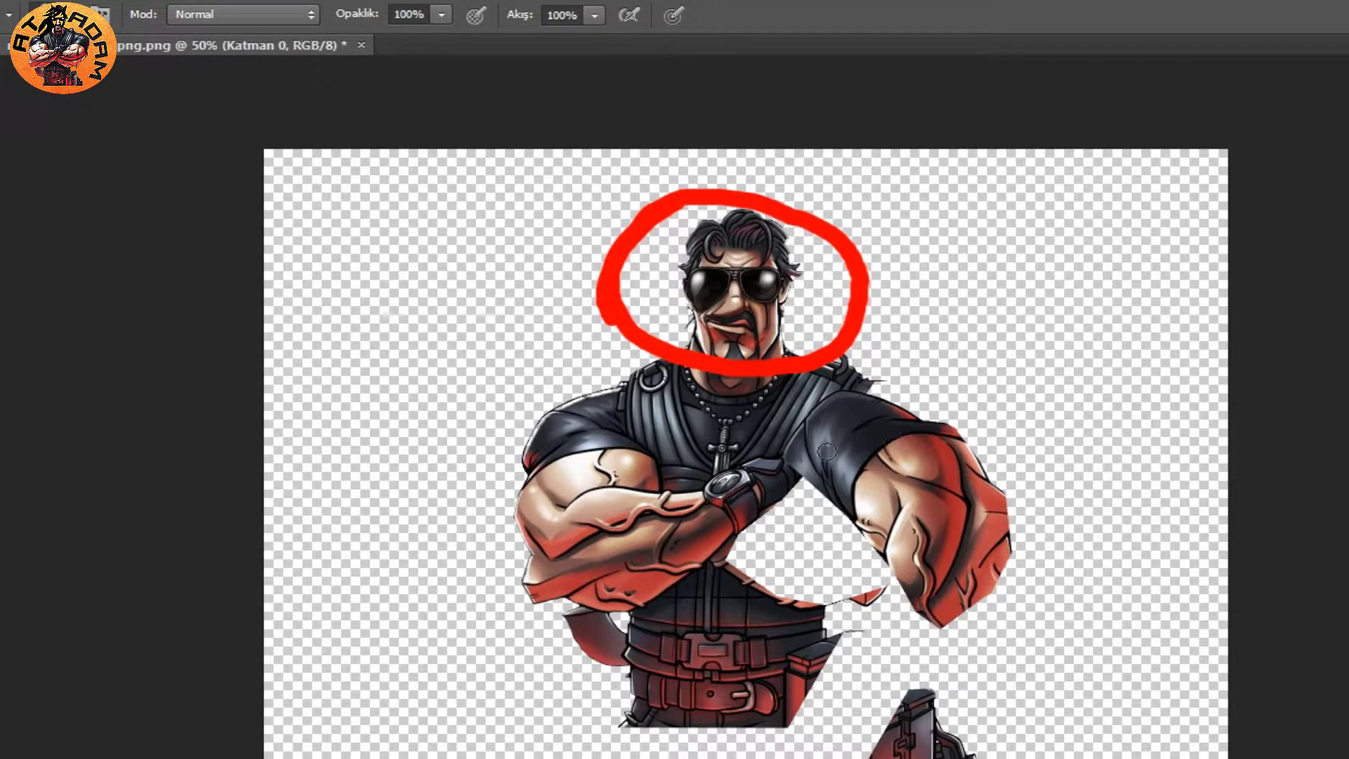
mouse_move(807, 401)
left_mouse_down()
mouse_move(811, 566)
mouse_move(913, 636)
mouse_move(1062, 586)
mouse_move(1042, 426)
mouse_move(865, 375)
mouse_move(806, 397)
left_mouse_up()
mouse_move(858, 624)
left_mouse_down()
mouse_move(834, 720)
mouse_move(1017, 720)
mouse_move(888, 663)
mouse_move(795, 676)
left_mouse_up()
Step: Handwrite "Sol" in red beside the head and paint two downward arrows past the outstretched arm towards the leg piece
mouse_move(961, 213)
left_mouse_down()
mouse_move(939, 231)
mouse_move(933, 266)
mouse_move(998, 260)
mouse_move(1001, 243)
left_mouse_up()
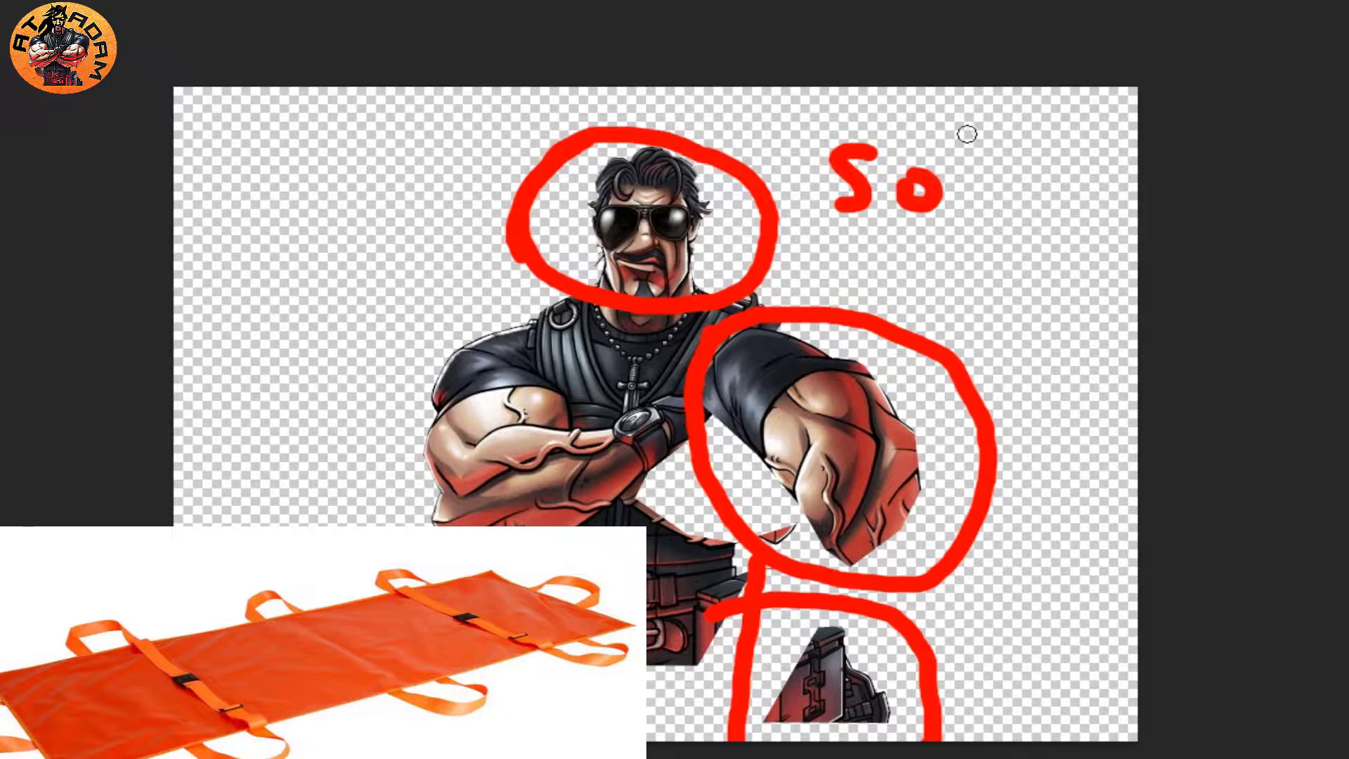
left_click_drag(968, 139, 978, 207)
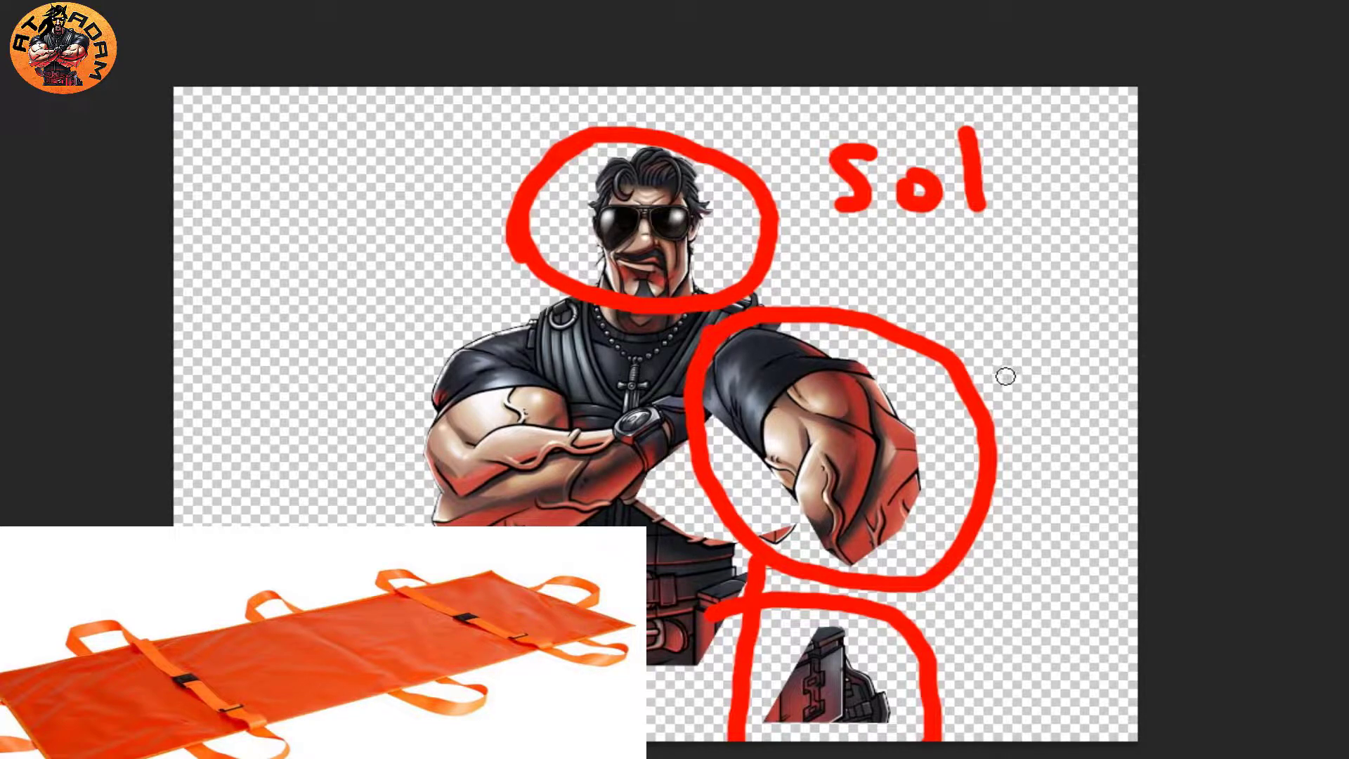
mouse_move(983, 265)
left_mouse_down()
mouse_move(1047, 381)
mouse_move(1046, 421)
mouse_move(1082, 398)
mouse_move(1062, 450)
left_mouse_up()
left_click_drag(1053, 534, 984, 657)
mouse_move(973, 622)
left_mouse_down()
mouse_move(983, 661)
mouse_move(1018, 636)
left_mouse_up()
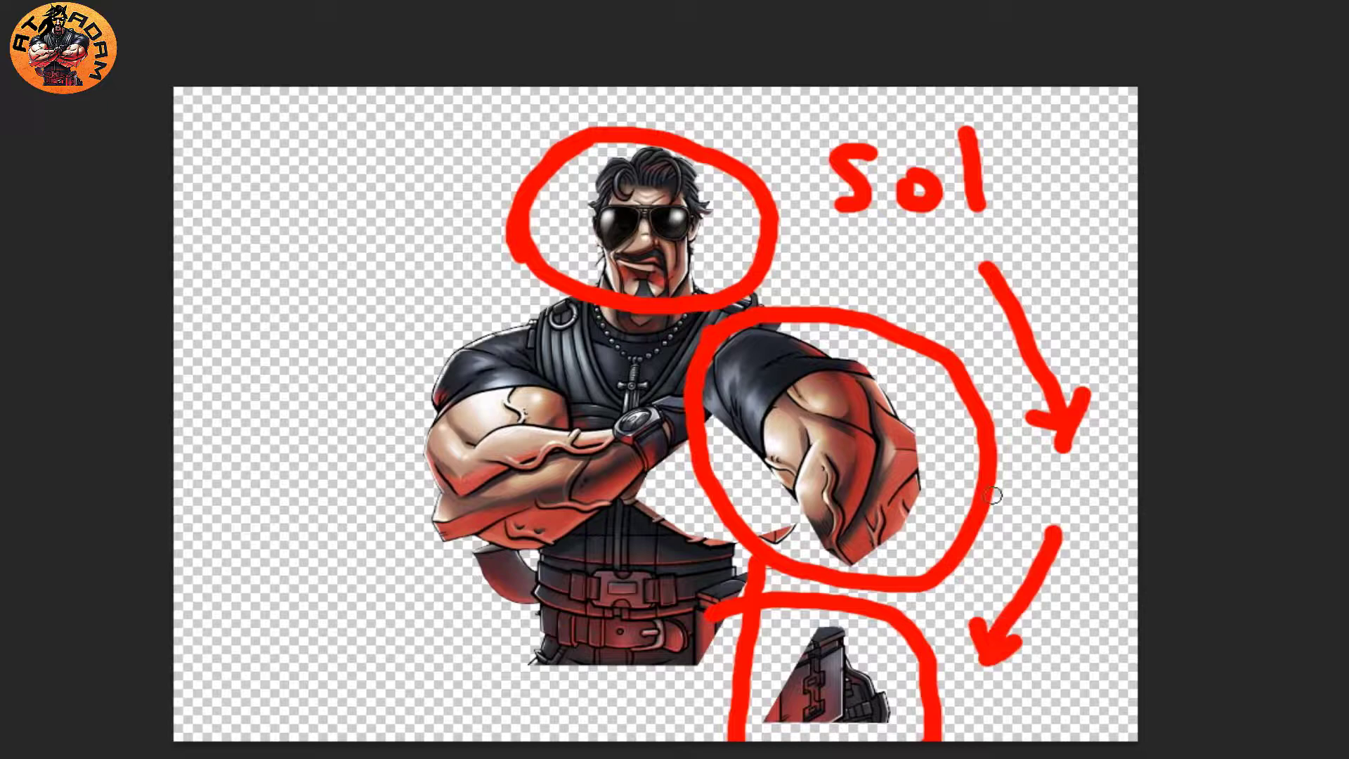
Step: Handwrite "komple" in red beneath "Sol" and paint a loose red frame around both words
left_click_drag(839, 252, 843, 290)
mouse_move(845, 273)
left_mouse_down()
mouse_move(901, 284)
mouse_move(938, 260)
mouse_move(999, 245)
left_mouse_up()
mouse_move(1020, 196)
left_mouse_down()
mouse_move(1033, 253)
mouse_move(1096, 205)
mouse_move(1071, 245)
left_mouse_up()
mouse_move(852, 95)
left_mouse_down()
mouse_move(817, 203)
mouse_move(857, 309)
mouse_move(1145, 333)
left_mouse_up()
mouse_move(734, 89)
left_mouse_down()
mouse_move(715, 105)
mouse_move(1089, 121)
mouse_move(1145, 172)
left_mouse_up()
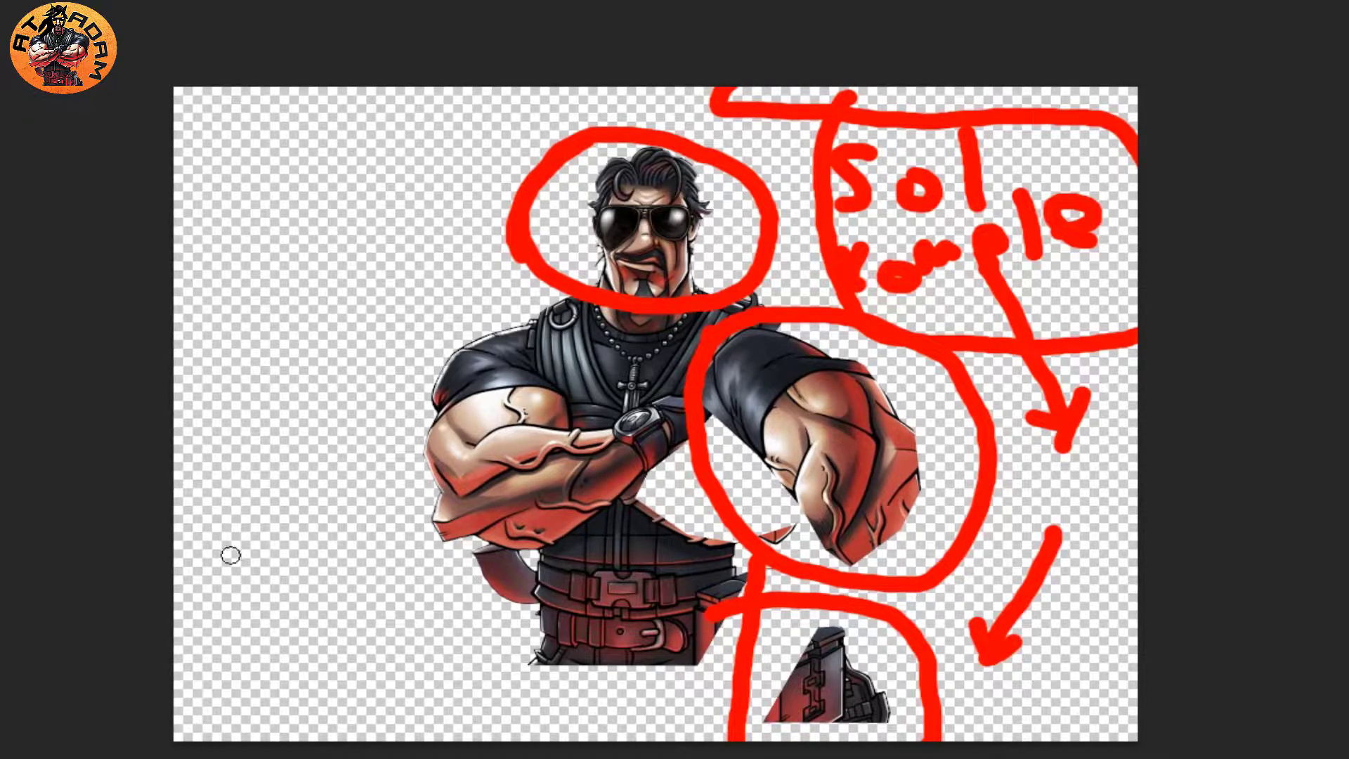
Step: Handwrite "Kısmi" in red in the canvas's lower-left corner
mouse_move(196, 668)
left_mouse_down()
mouse_move(200, 724)
mouse_move(216, 706)
mouse_move(242, 719)
left_mouse_up()
mouse_move(250, 695)
left_mouse_down()
mouse_move(268, 720)
mouse_move(312, 694)
mouse_move(298, 732)
left_mouse_up()
mouse_move(341, 706)
left_mouse_down()
mouse_move(337, 734)
mouse_move(348, 715)
mouse_move(377, 714)
left_mouse_up()
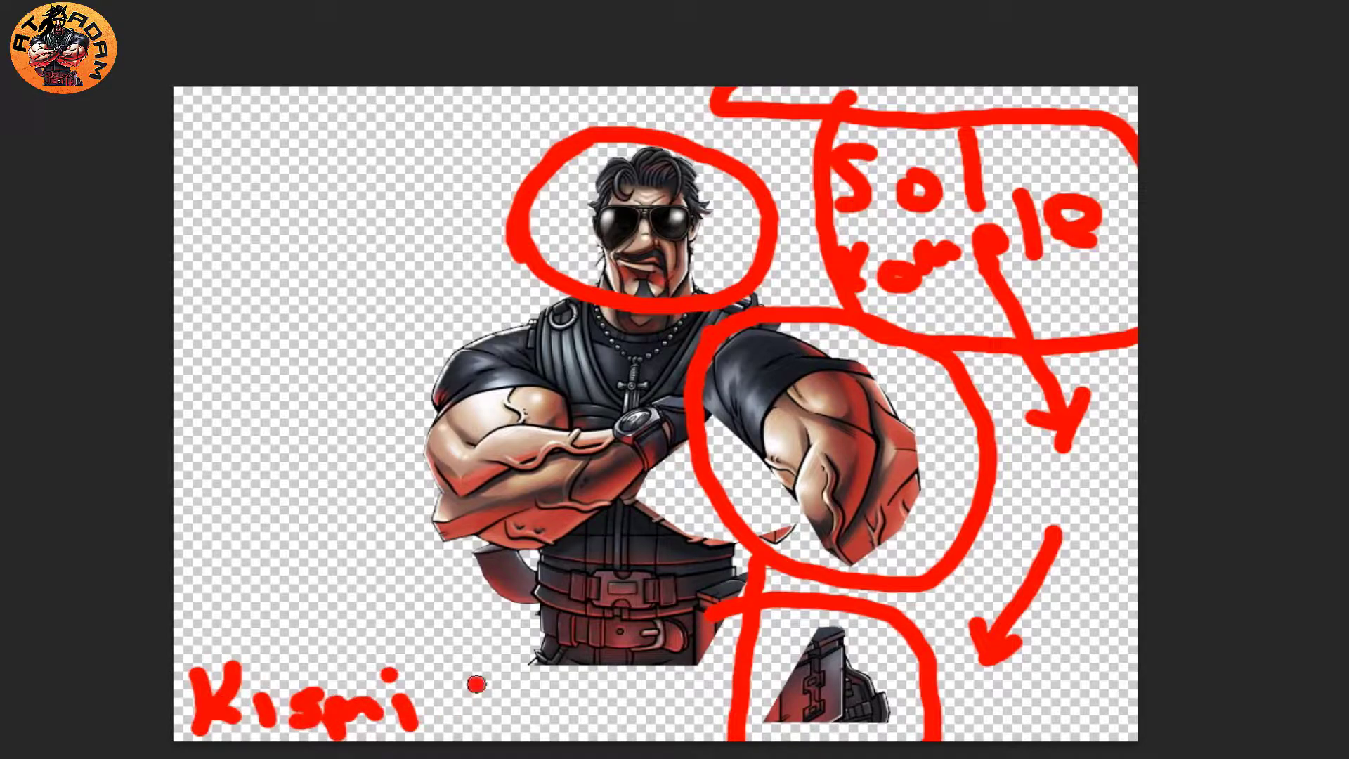